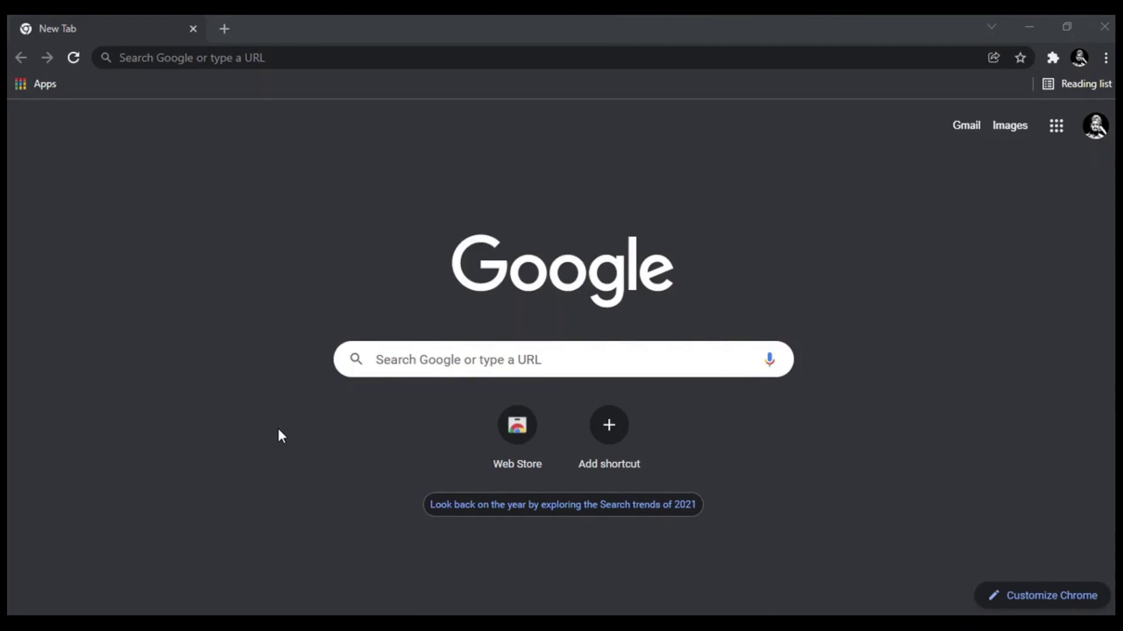
# Search Google for metamask and open the official metamask.io site from the results.
pyautogui.click(311, 59)
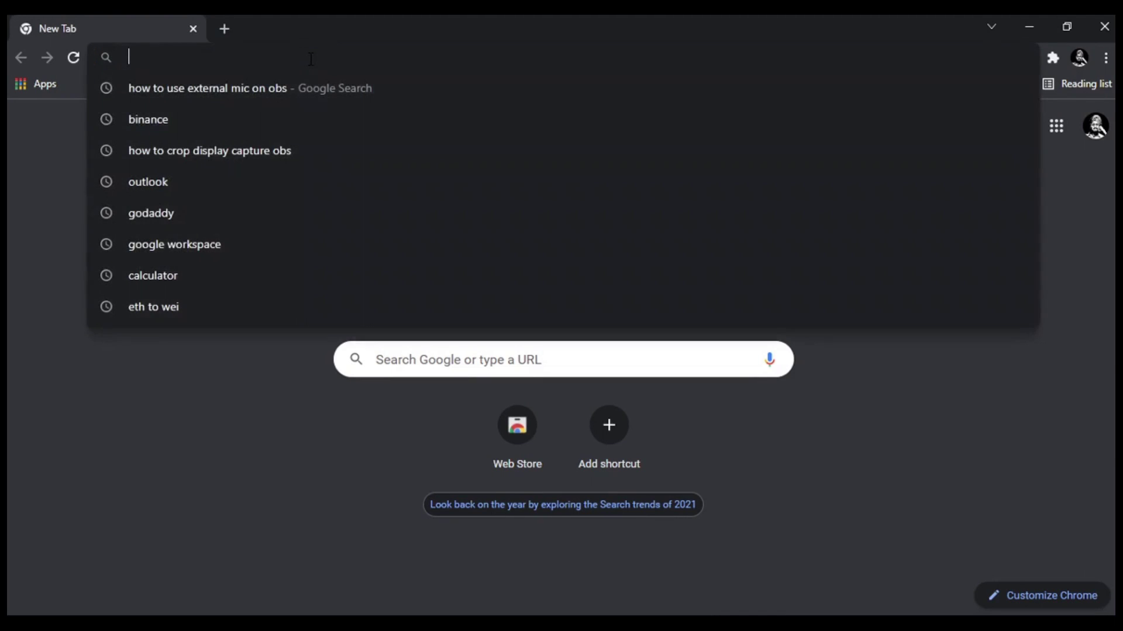
pyautogui.write('met')
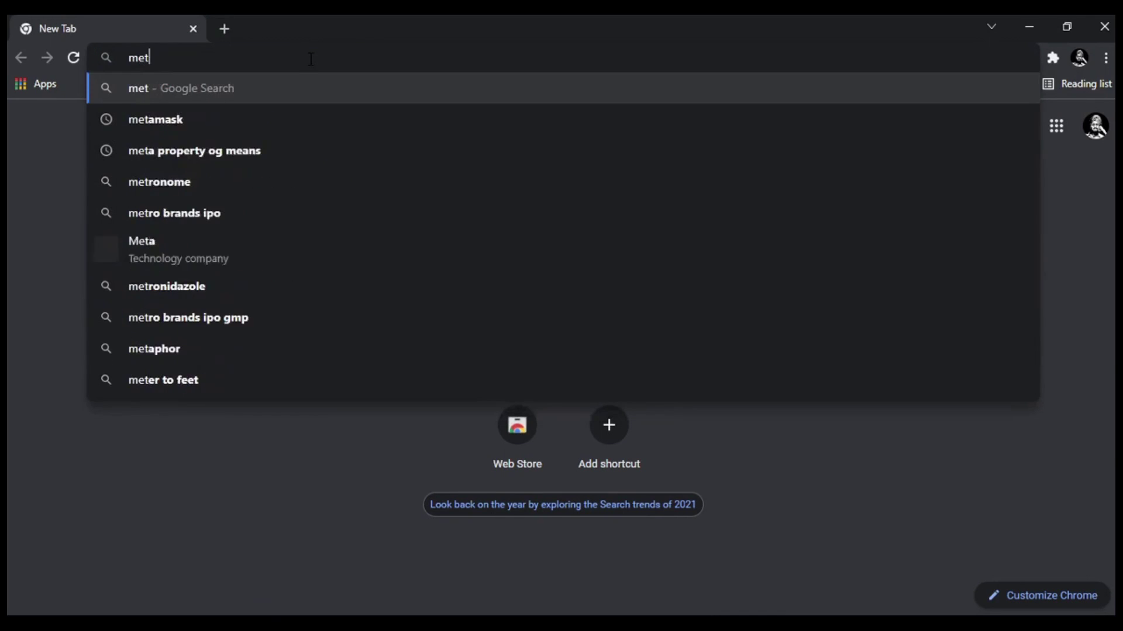
pyautogui.write('amask')
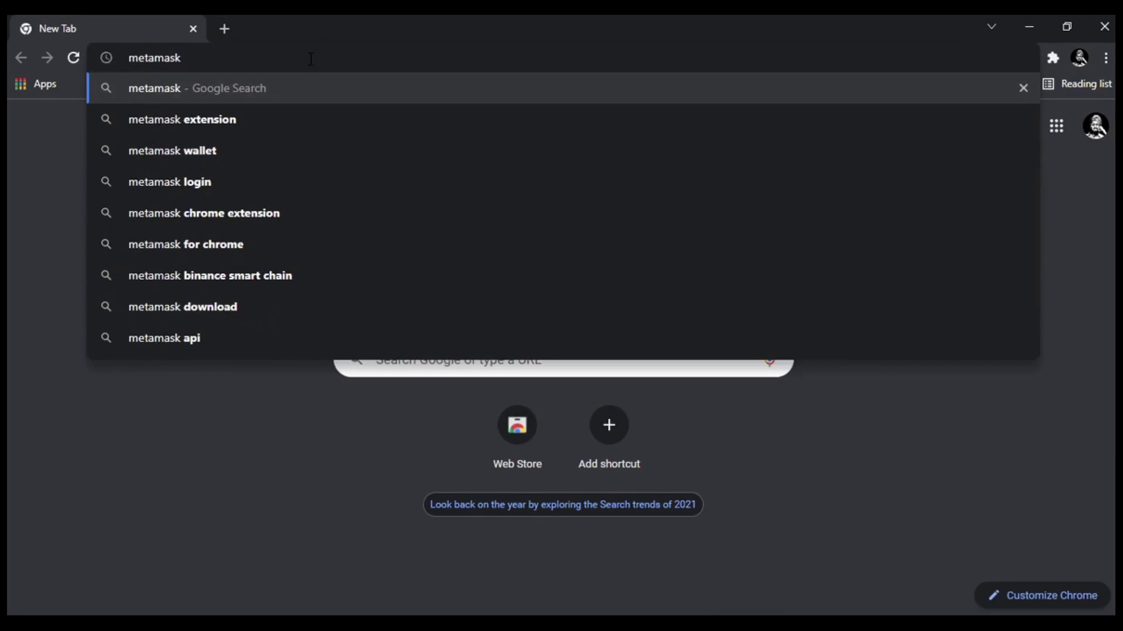
pyautogui.press('Return')
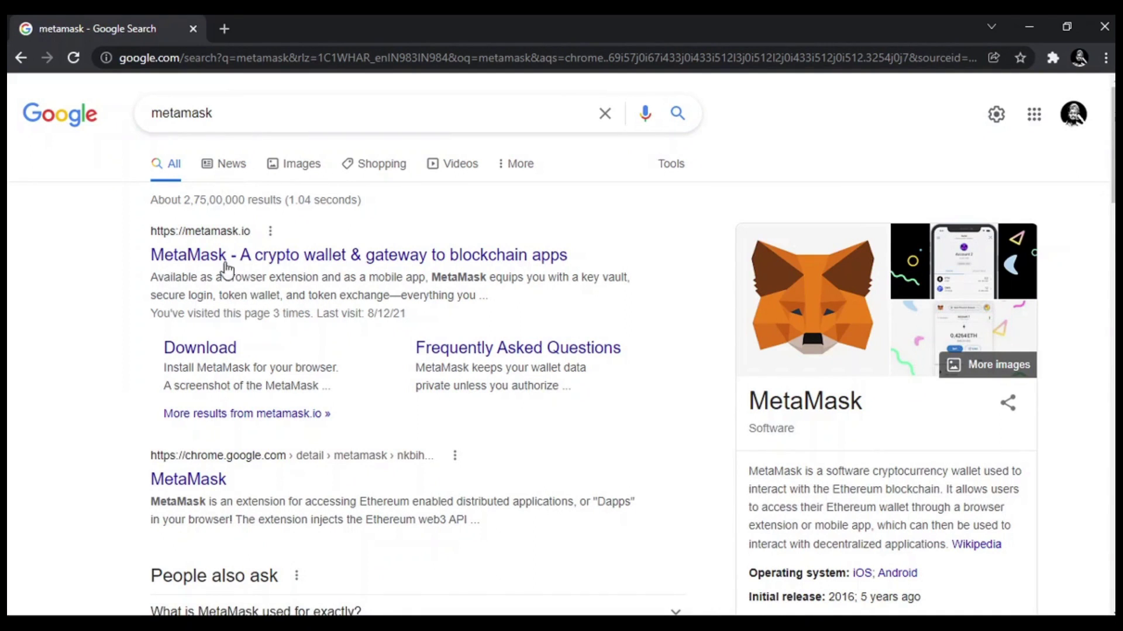
pyautogui.click(226, 265)
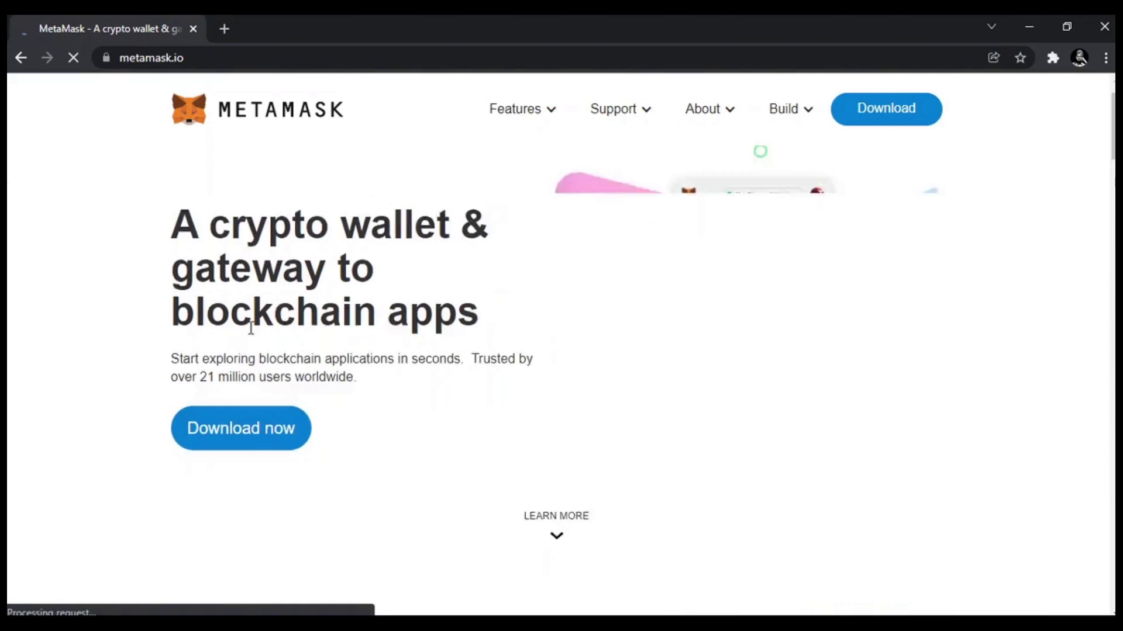
# Go to the MetaMask download page and follow the Chrome installation link to the extension's Web Store listing.
pyautogui.click(280, 414)
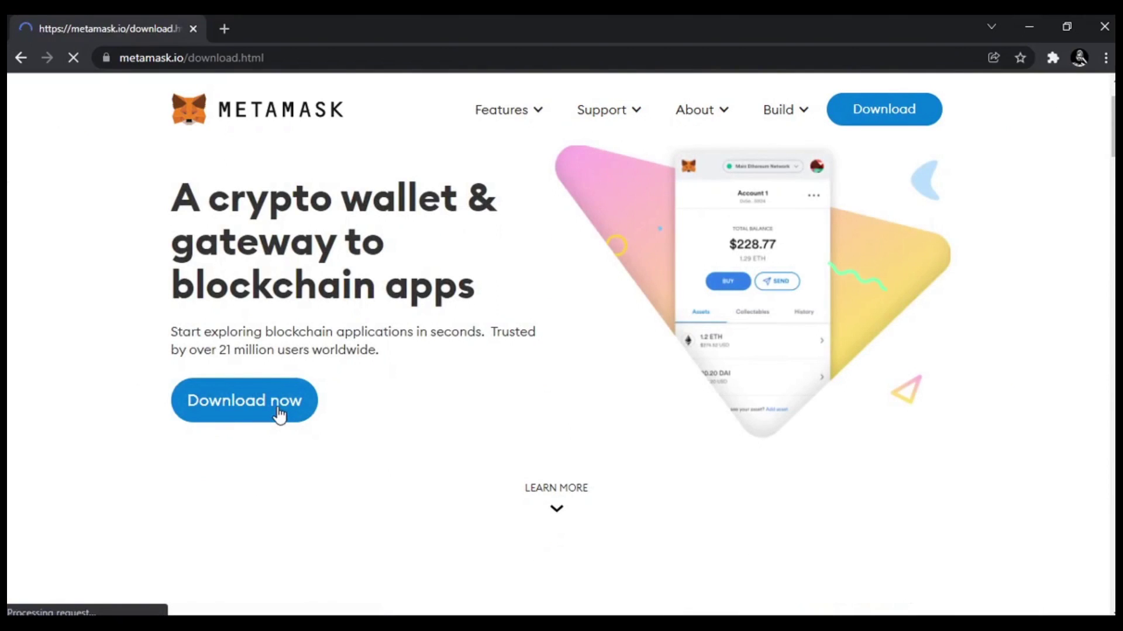
pyautogui.scroll(-7, 278, 411)
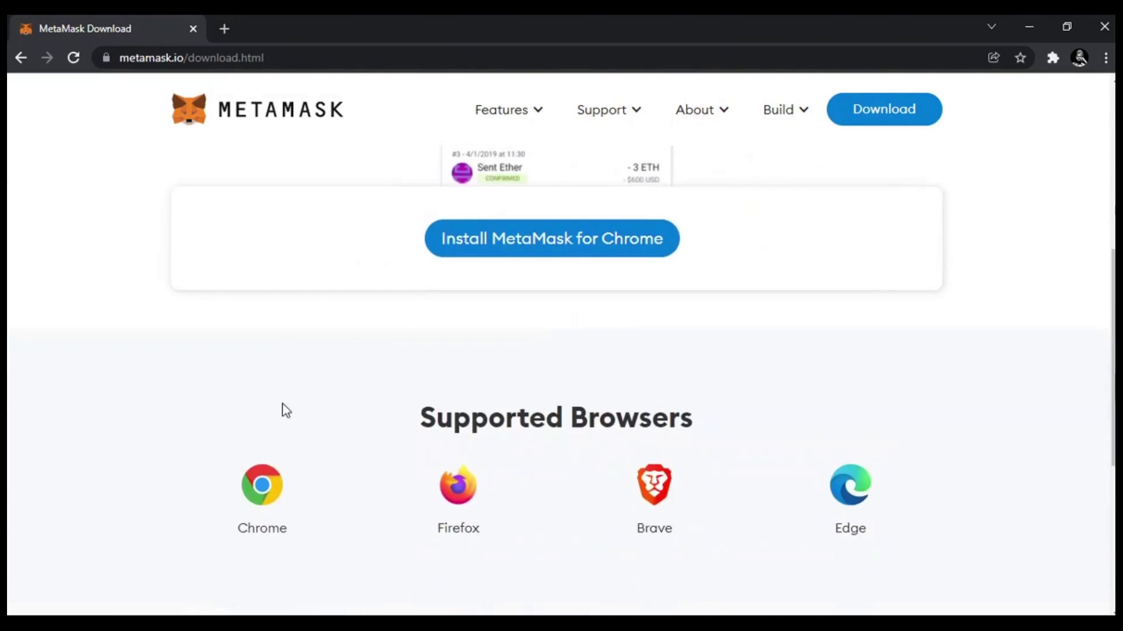
pyautogui.scroll(-1, 344, 402)
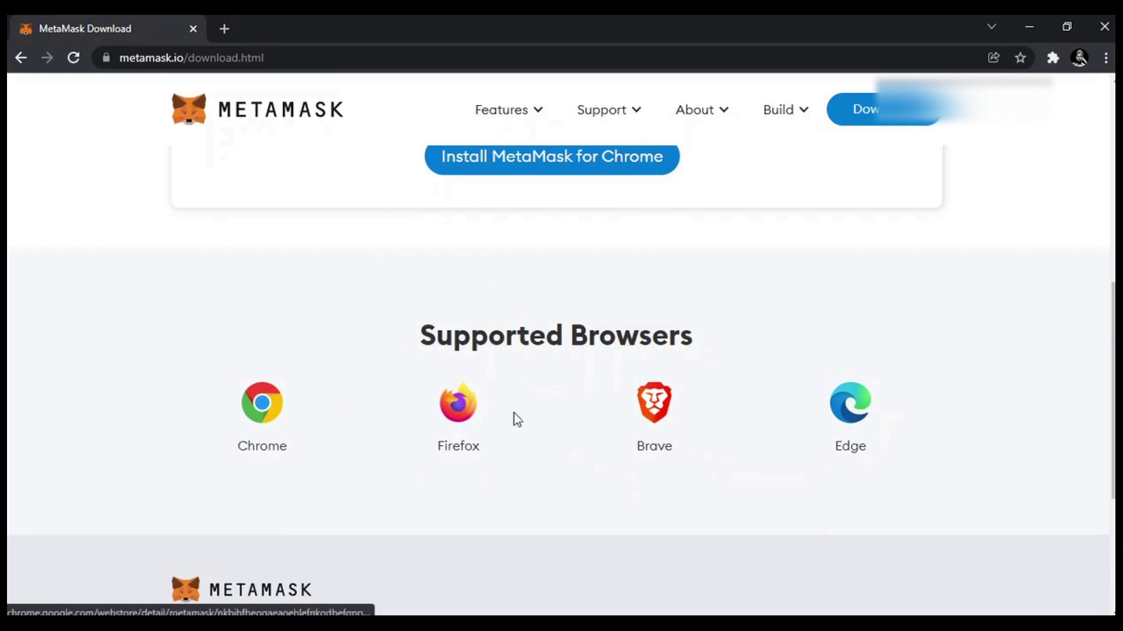
pyautogui.scroll(1, 539, 422)
pyautogui.scroll(4, 539, 422)
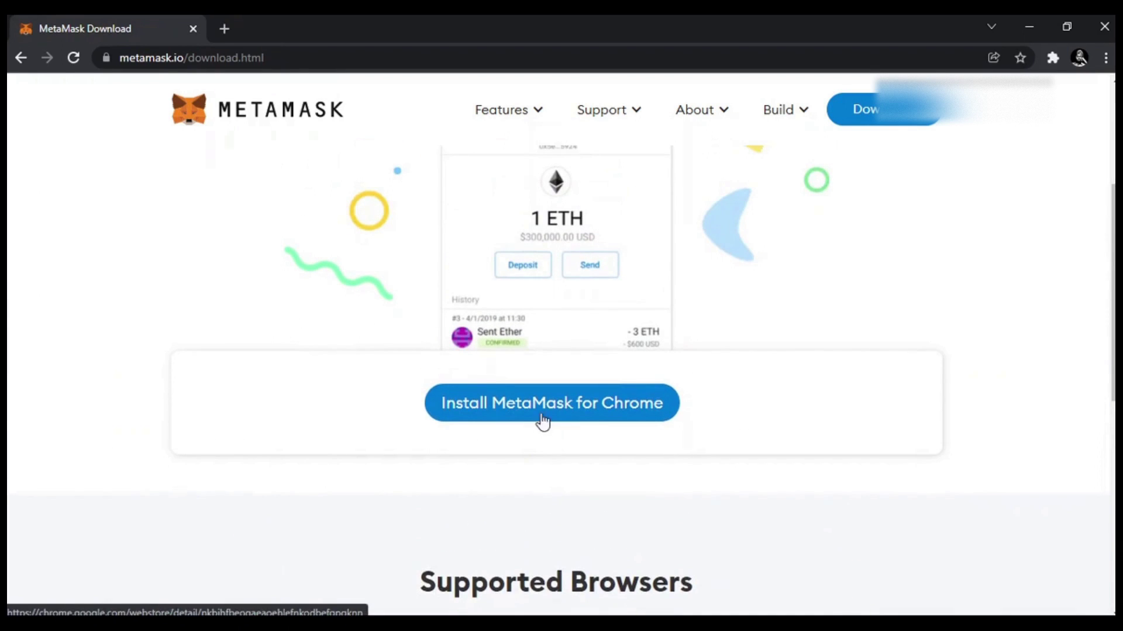
pyautogui.click(592, 418)
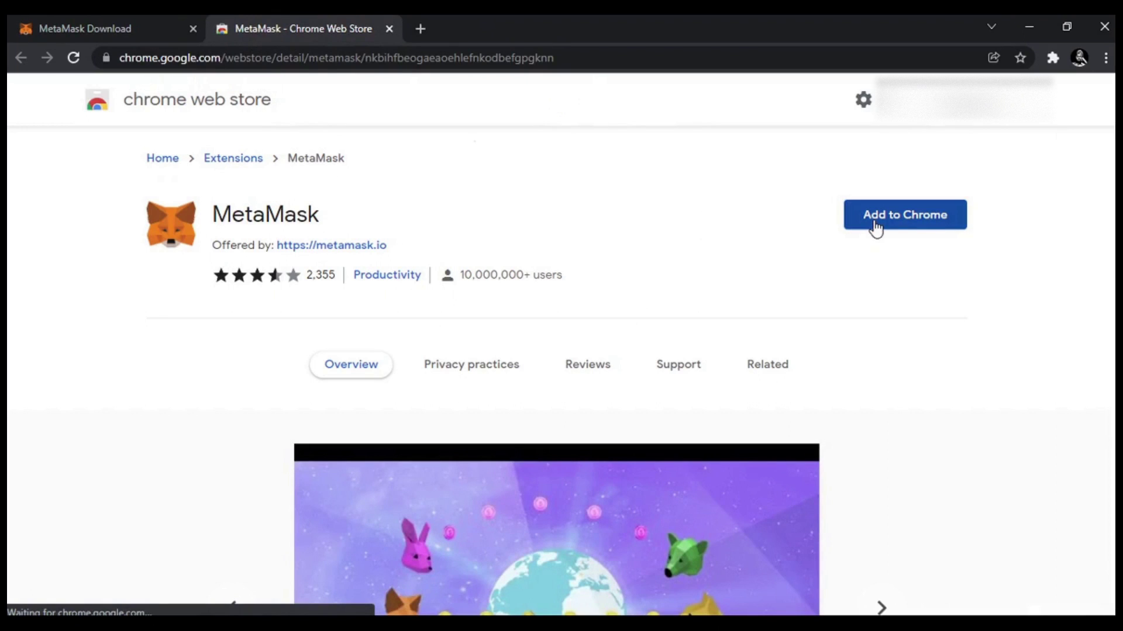
# Add the MetaMask extension to Chrome, accepting its permissions, and open the extension.
pyautogui.click(875, 228)
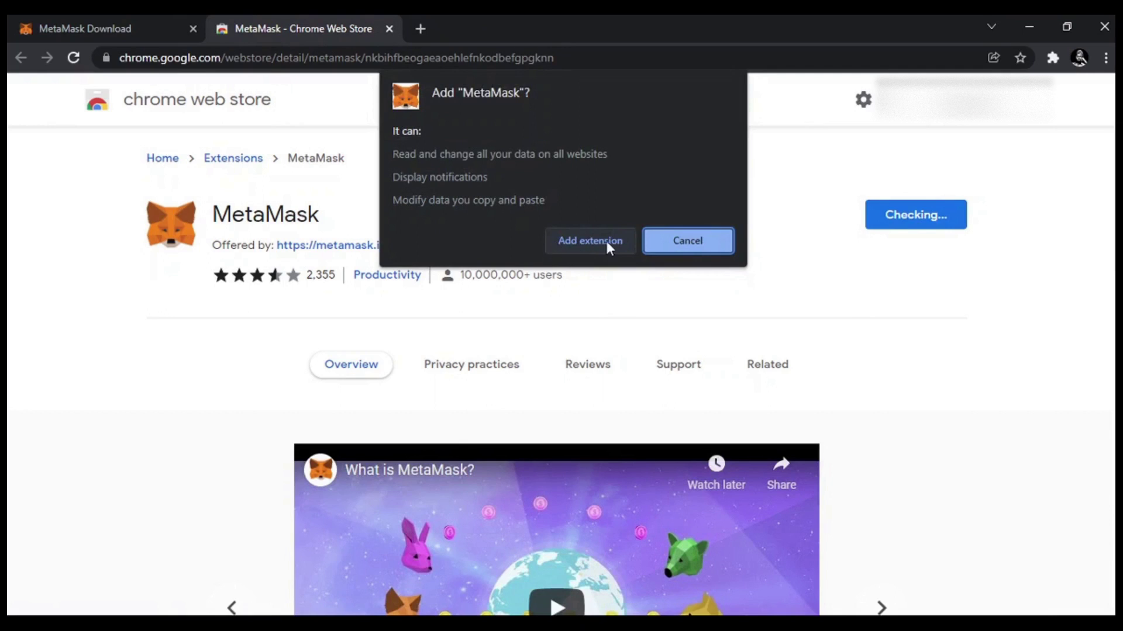
pyautogui.click(608, 243)
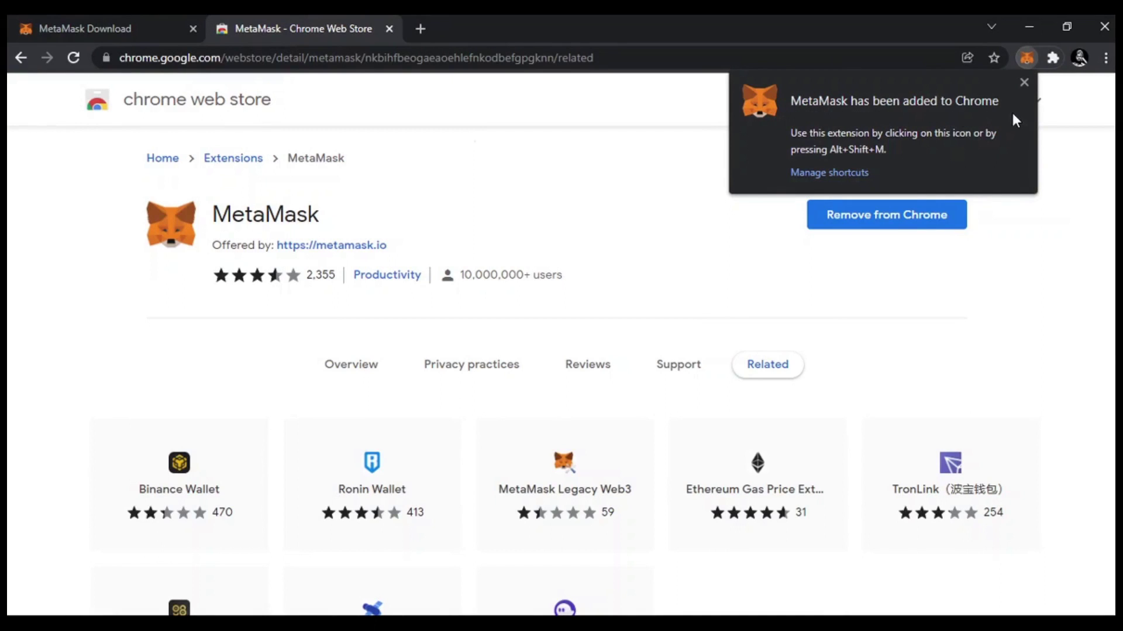
pyautogui.click(1030, 54)
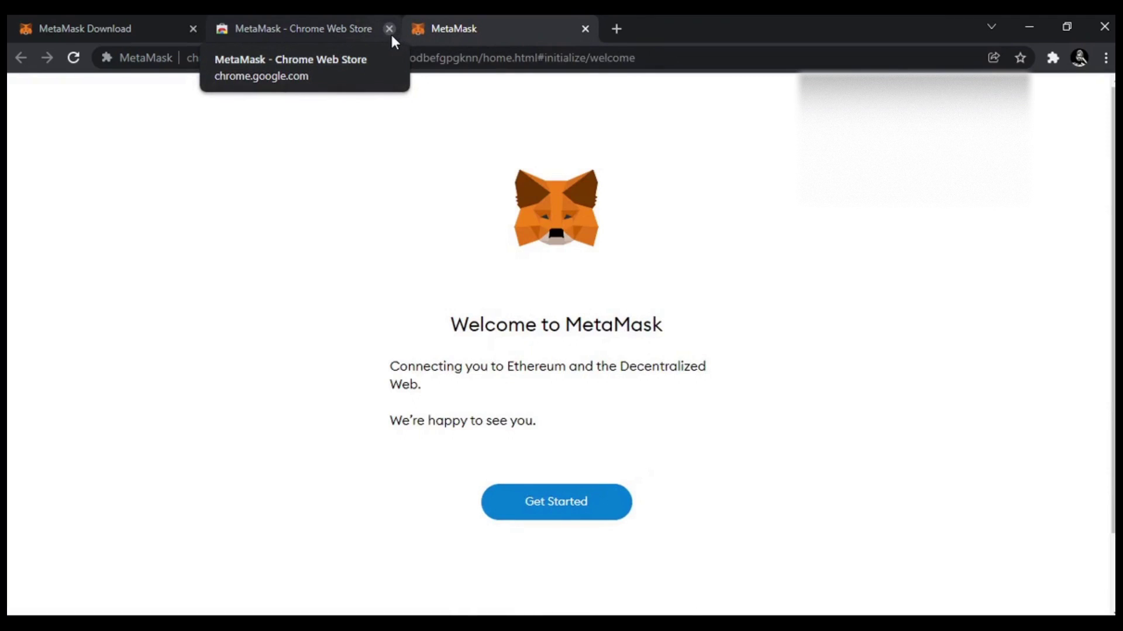
# Start the MetaMask setup with a new wallet and agree to share anonymized usage data.
pyautogui.click(550, 515)
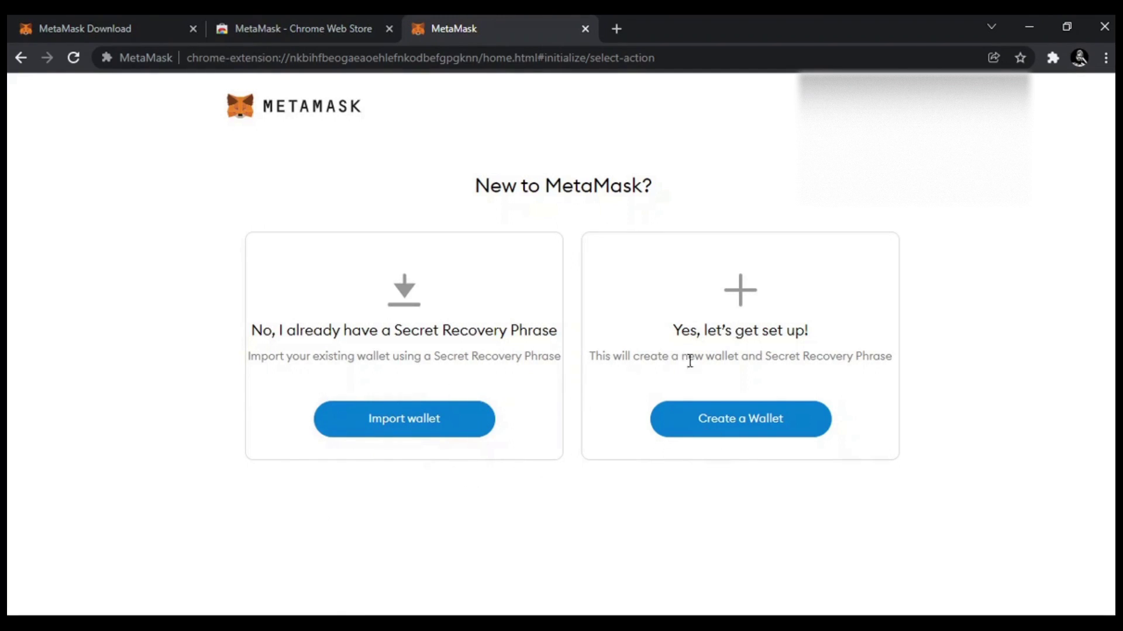
pyautogui.click(745, 432)
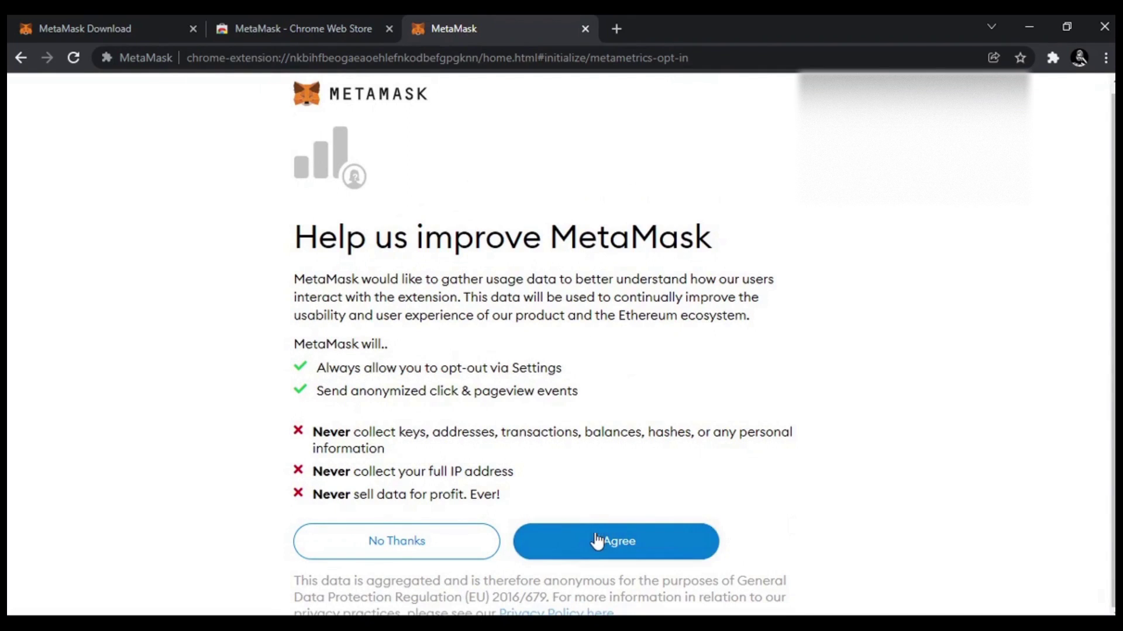
pyautogui.click(597, 540)
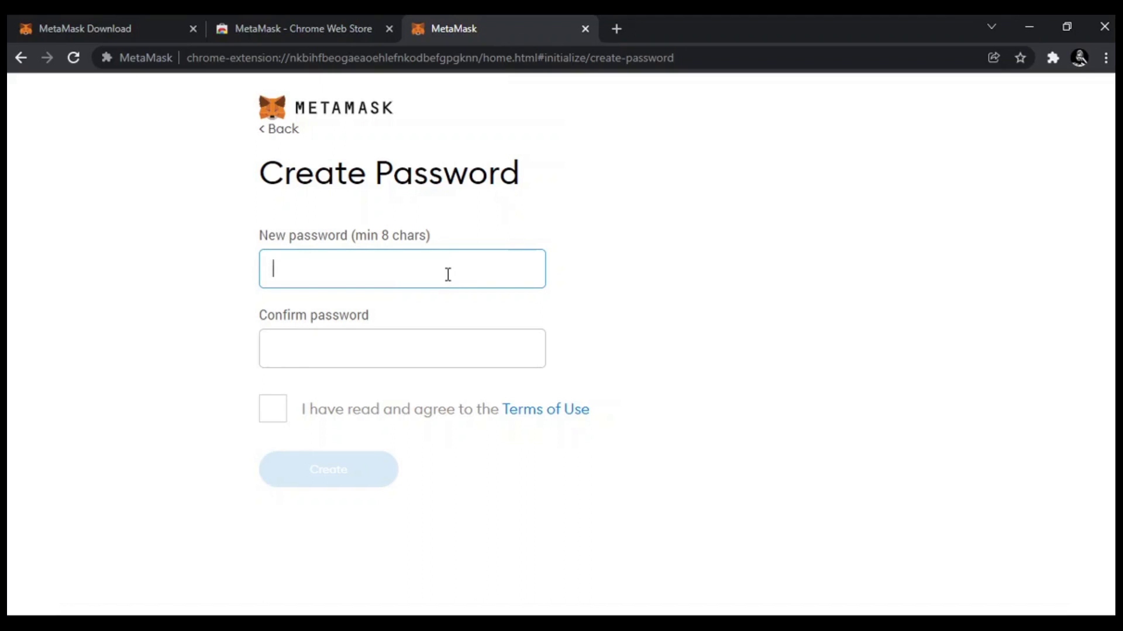
# Enter and confirm a new wallet password, agree to the Terms of Use and create the wallet.
pyautogui.write('•••••••')
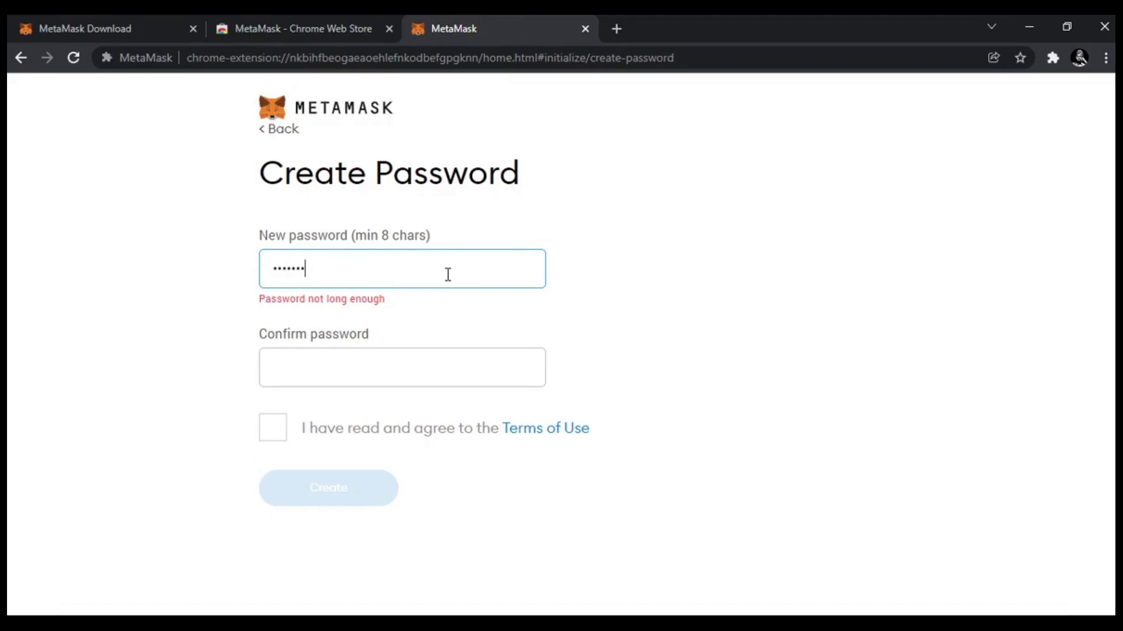
pyautogui.write('•••••')
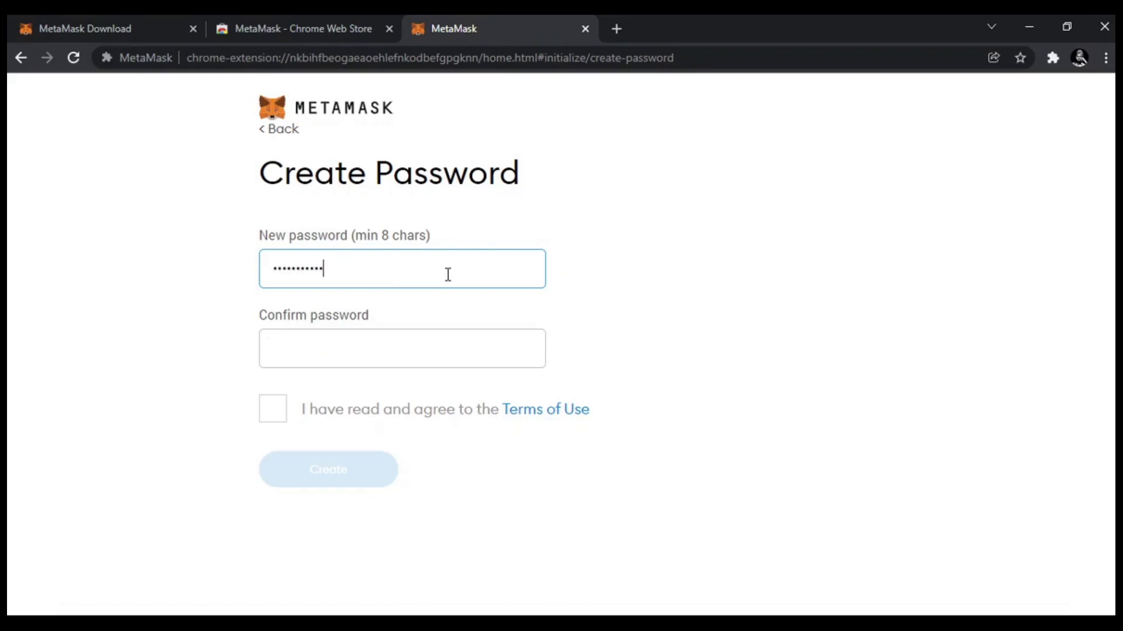
pyautogui.write('•')
pyautogui.click(414, 355)
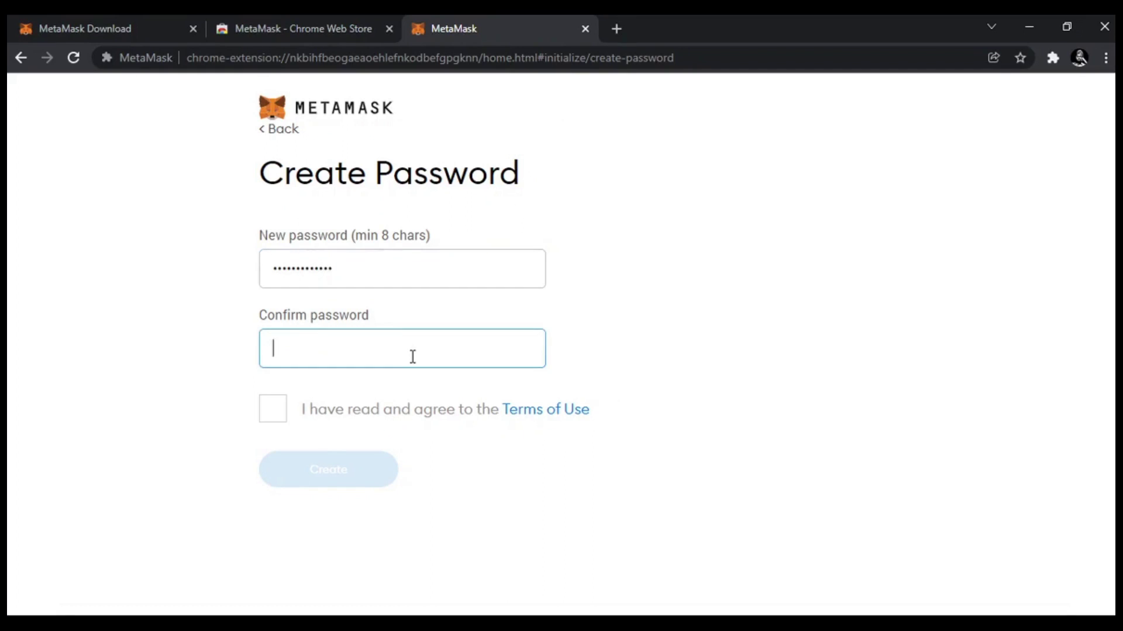
pyautogui.write('•••')
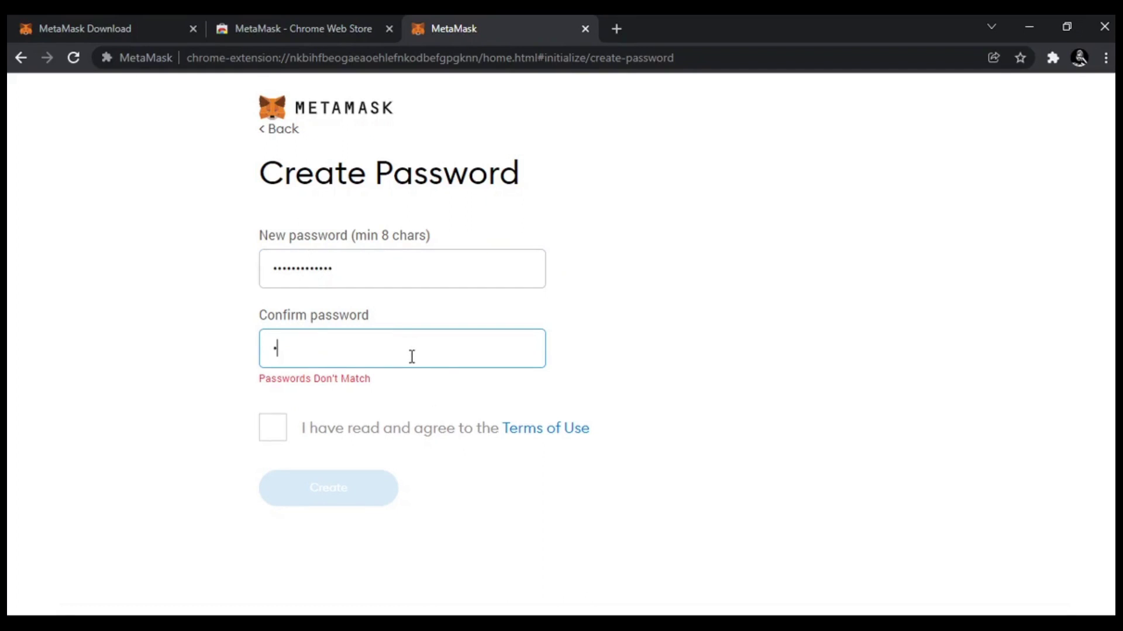
pyautogui.write('••••••••••')
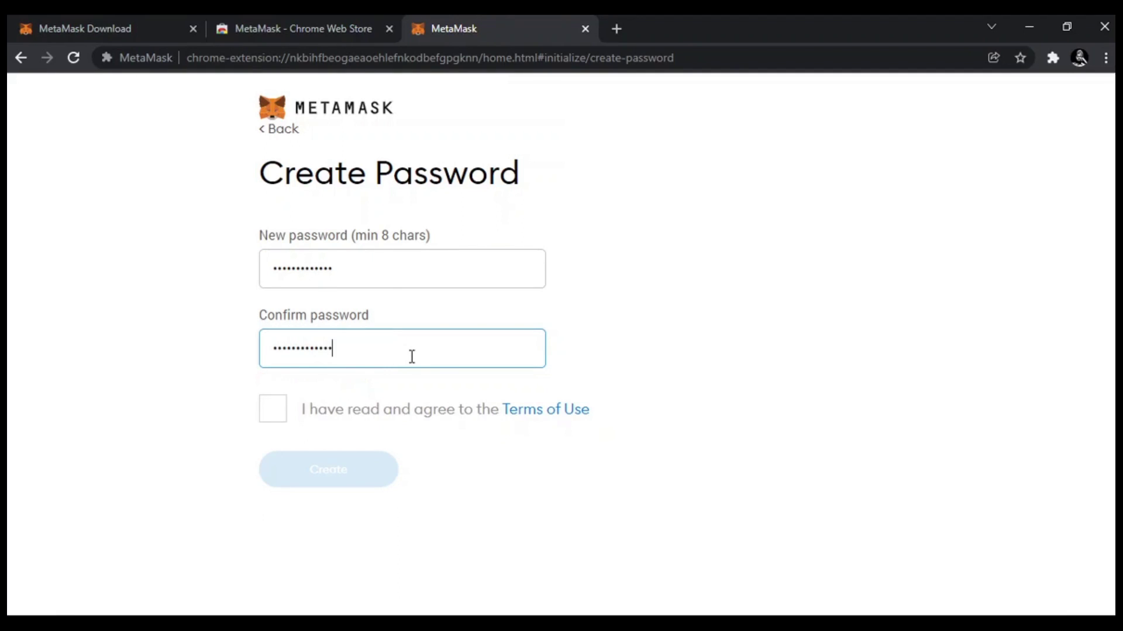
pyautogui.click(271, 408)
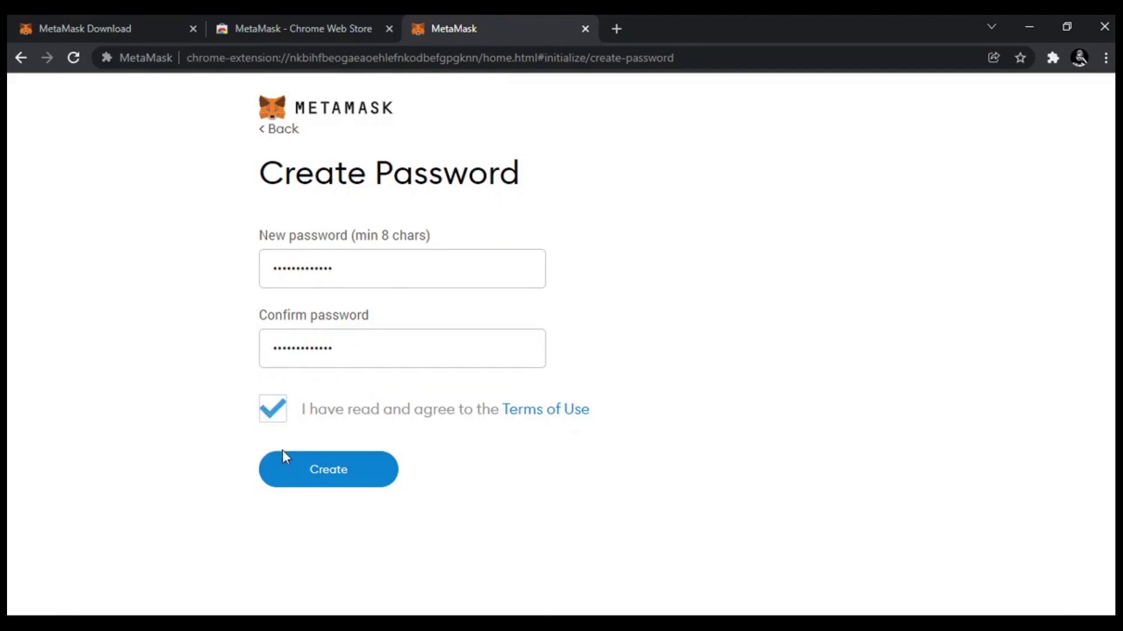
pyautogui.click(296, 475)
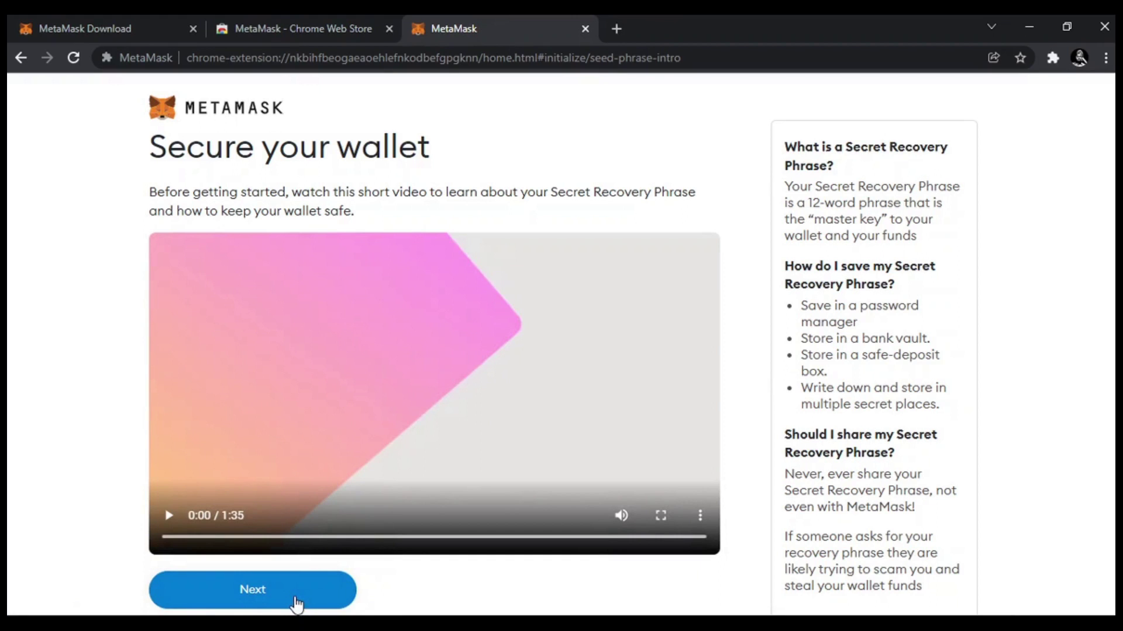
# Proceed past the wallet security introduction and confirm the Secret Recovery Phrase by selecting its twelve words in order.
pyautogui.click(250, 595)
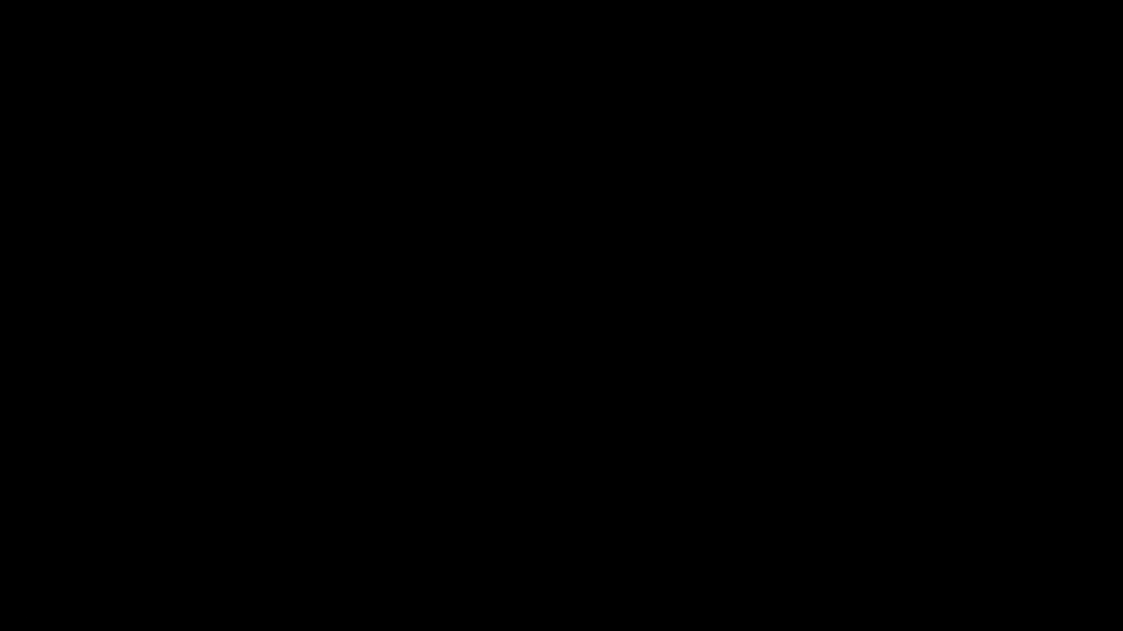
pyautogui.click(352, 458)
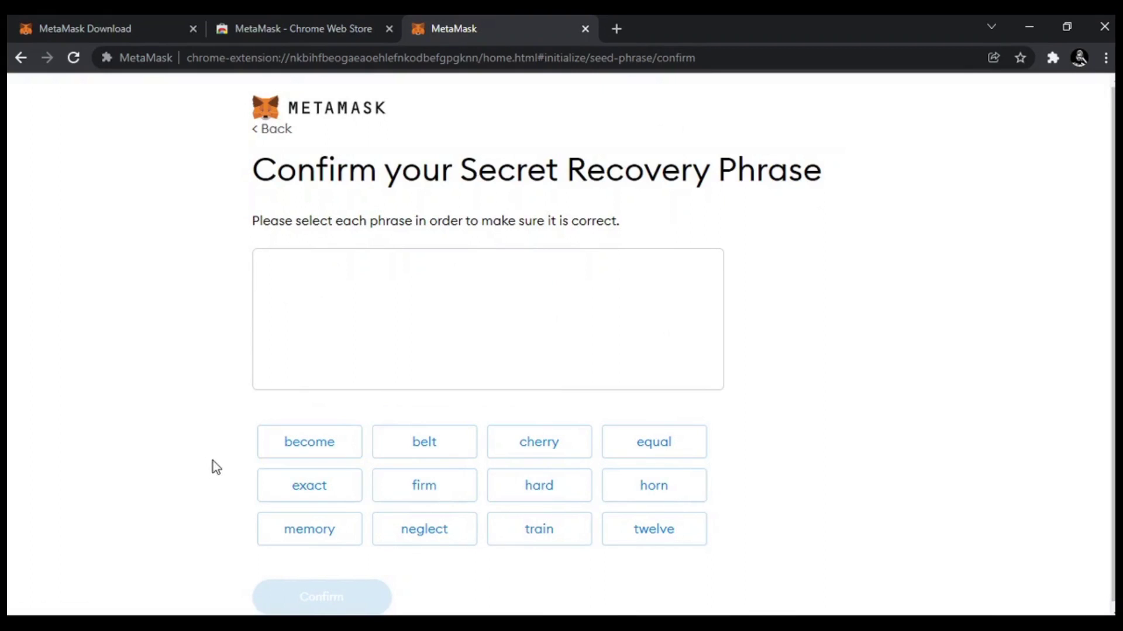
pyautogui.click(638, 449)
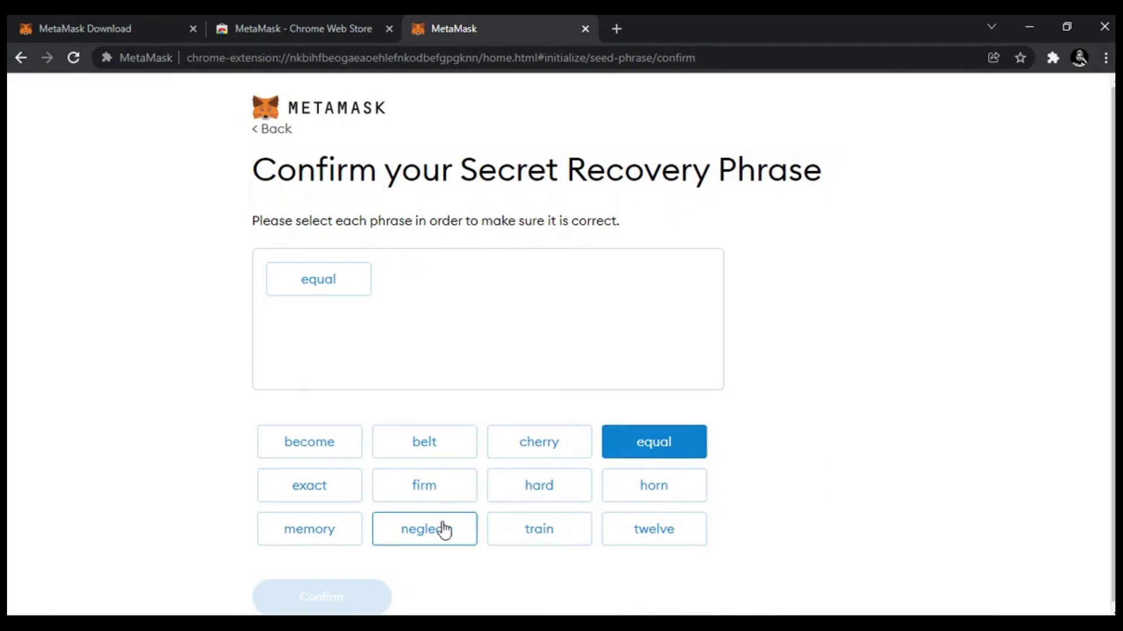
pyautogui.click(326, 495)
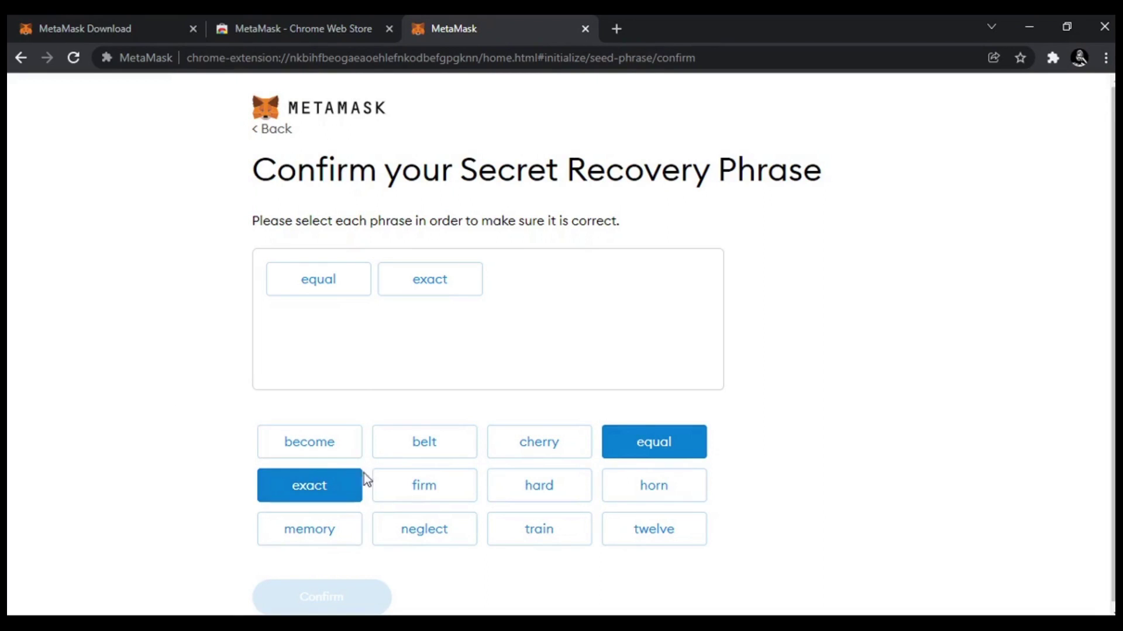
pyautogui.click(459, 462)
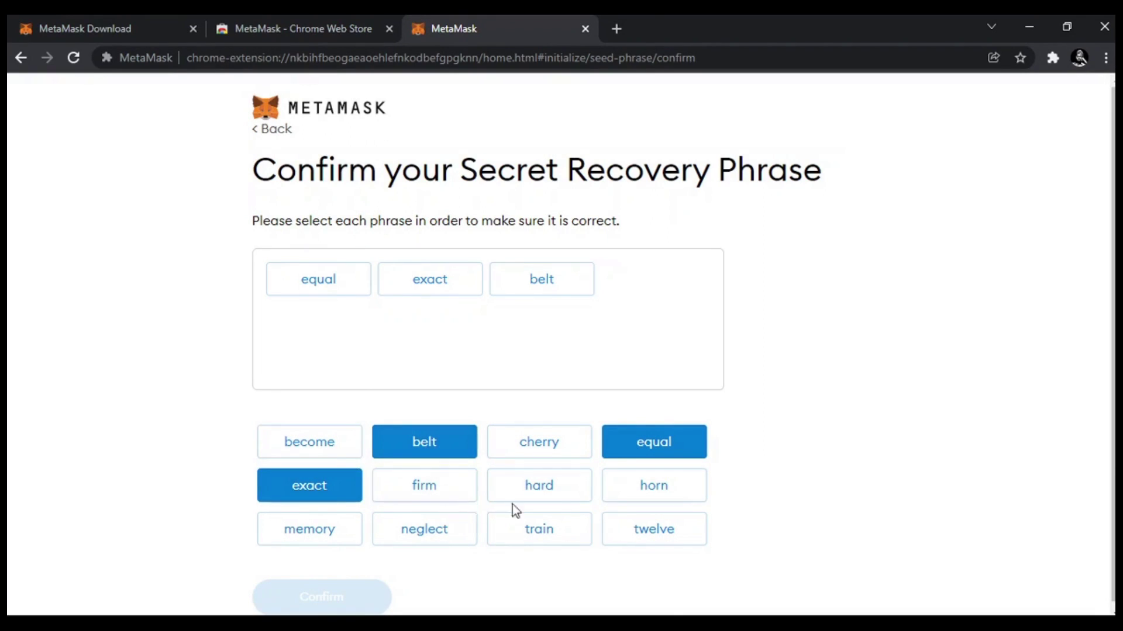
pyautogui.click(625, 499)
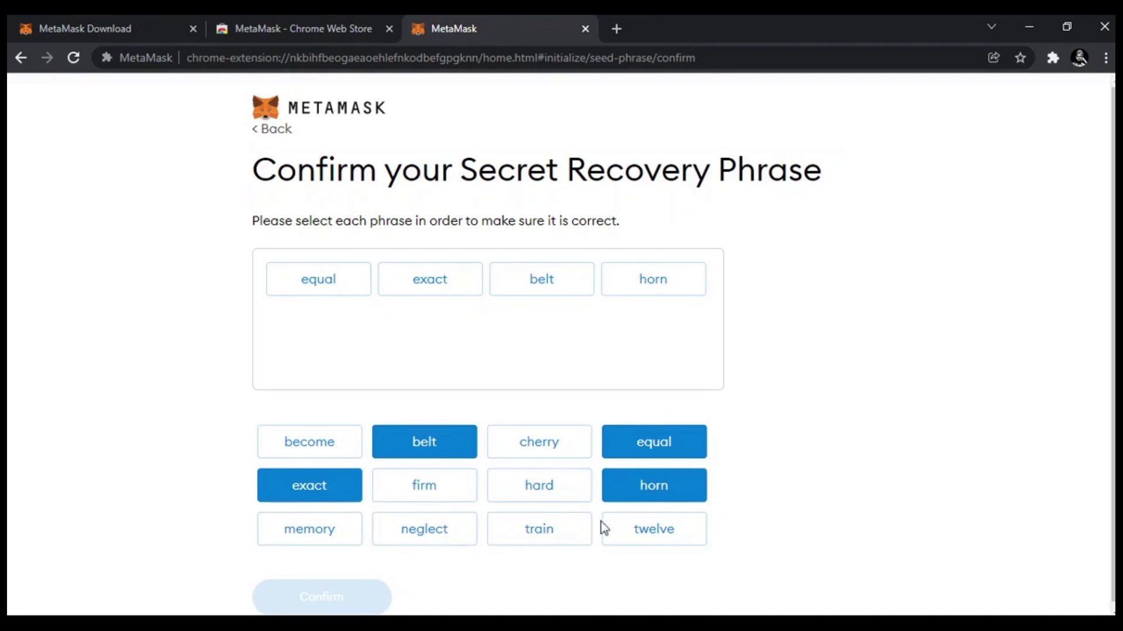
pyautogui.click(634, 532)
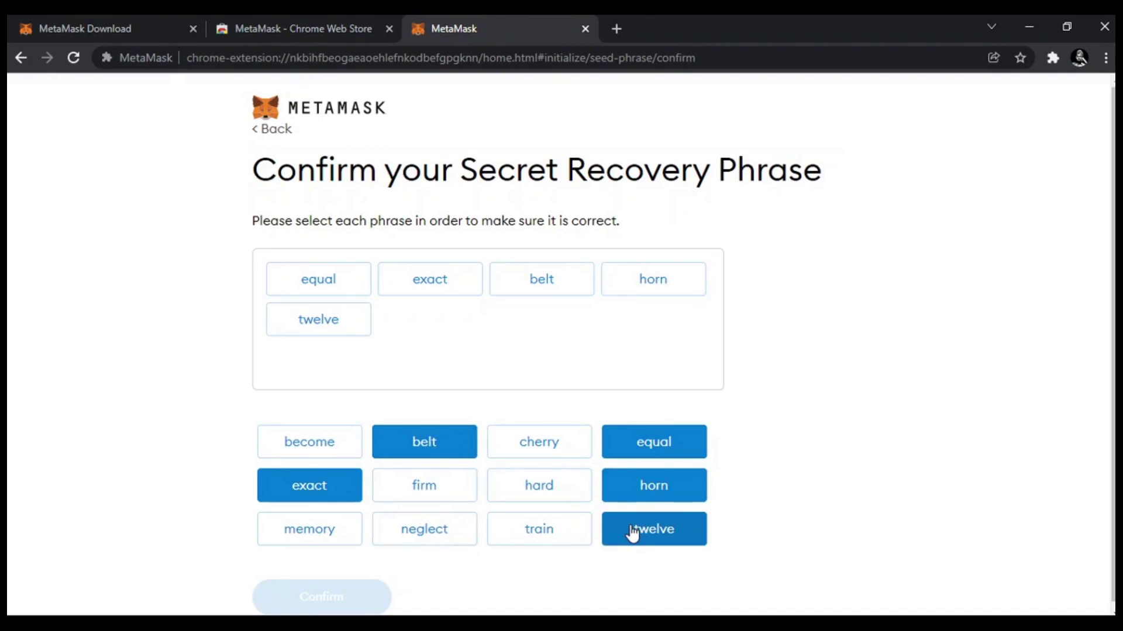
pyautogui.click(449, 502)
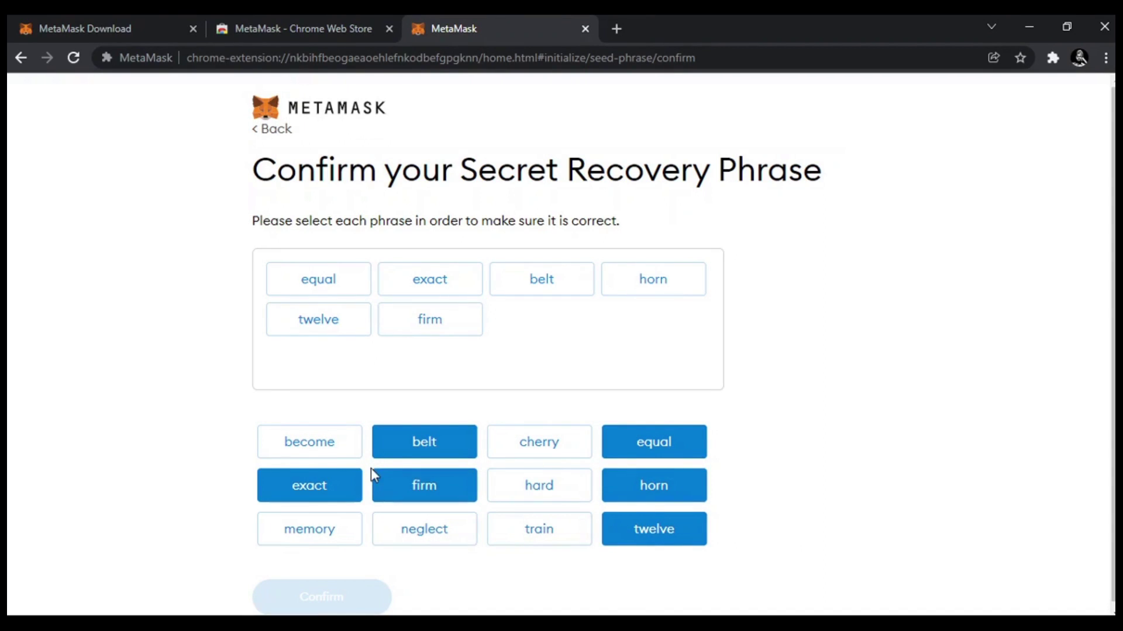
pyautogui.click(551, 445)
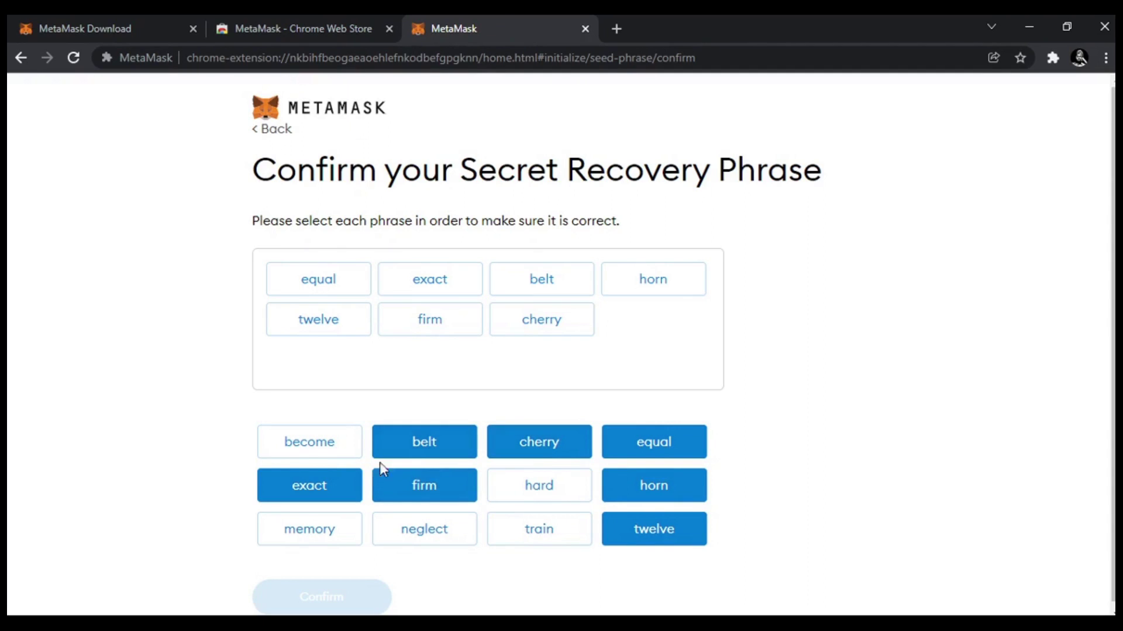
pyautogui.click(316, 461)
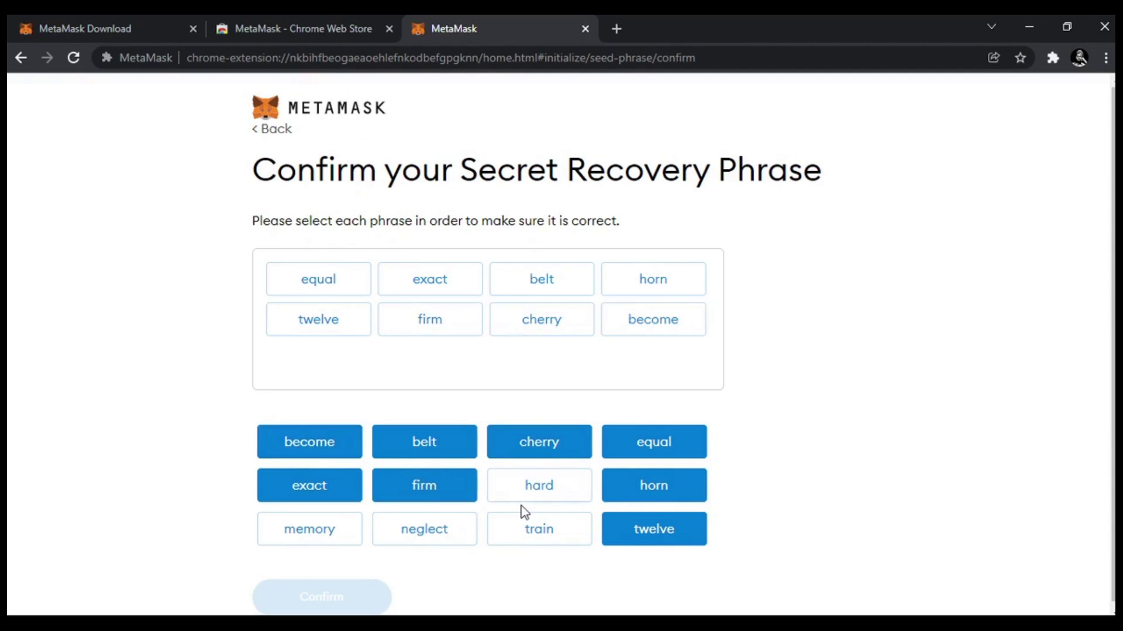
pyautogui.click(414, 543)
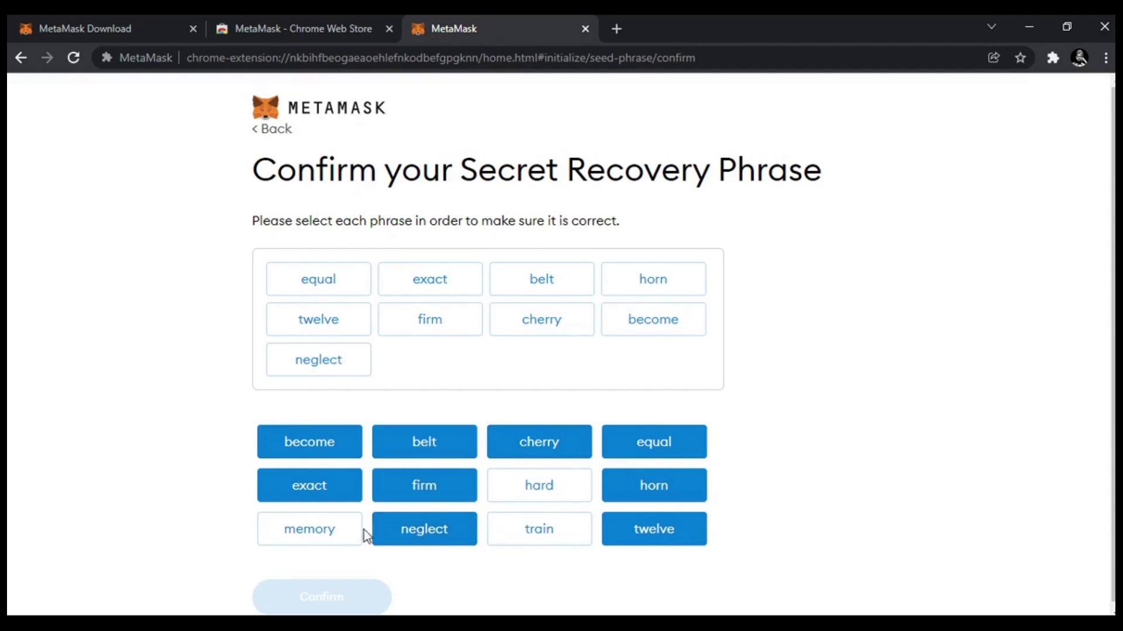
pyautogui.click(327, 531)
pyautogui.click(535, 529)
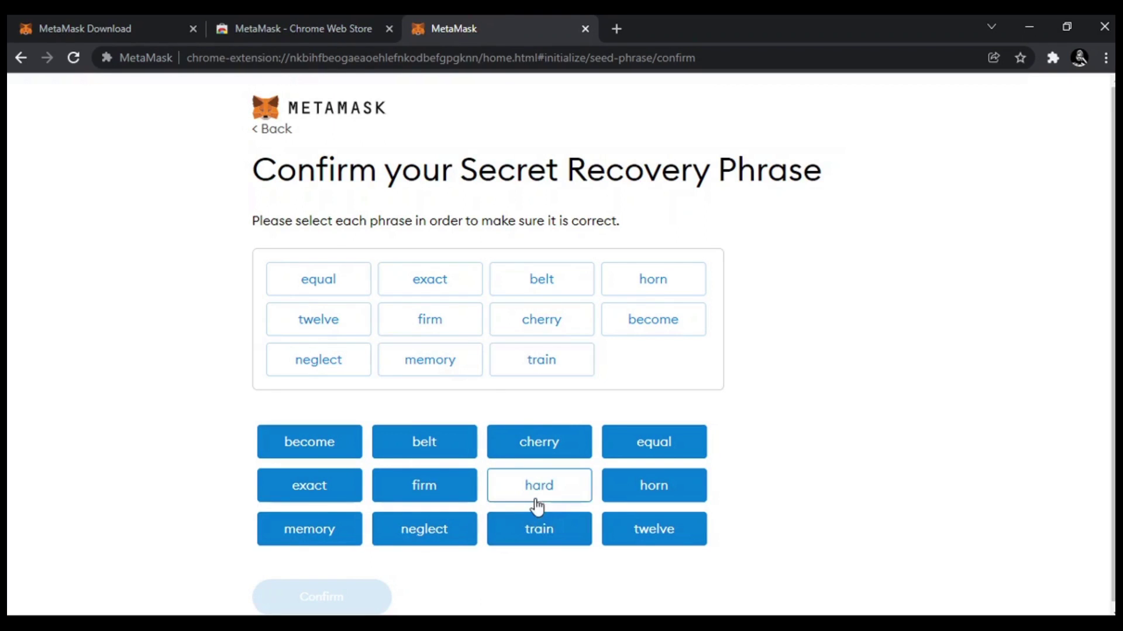
pyautogui.click(532, 488)
pyautogui.scroll(-1, 444, 538)
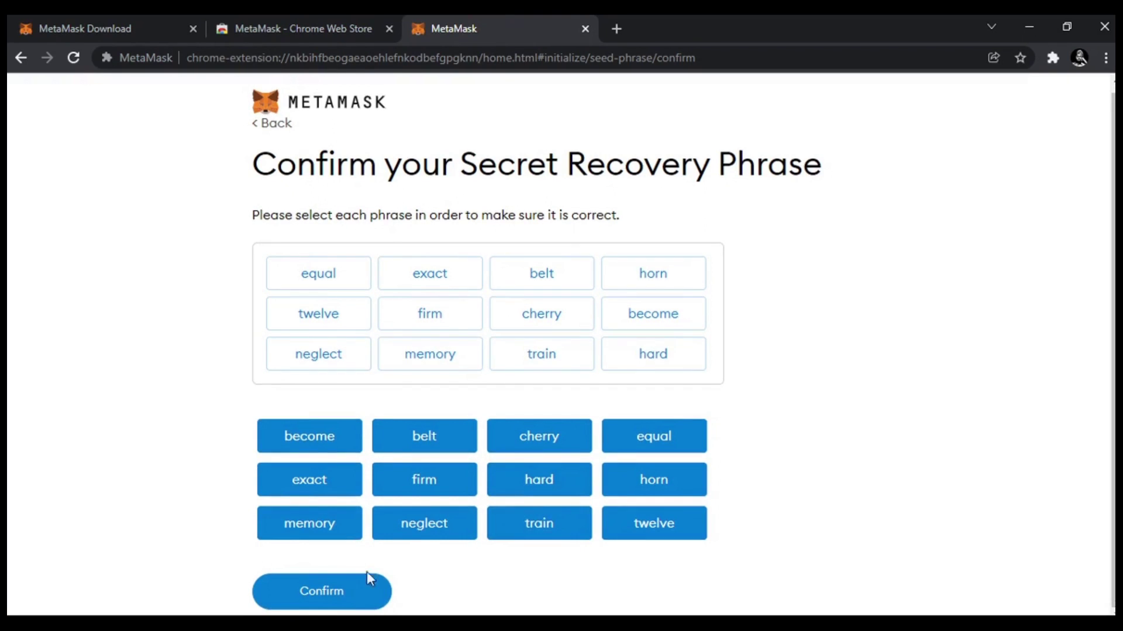
pyautogui.click(343, 598)
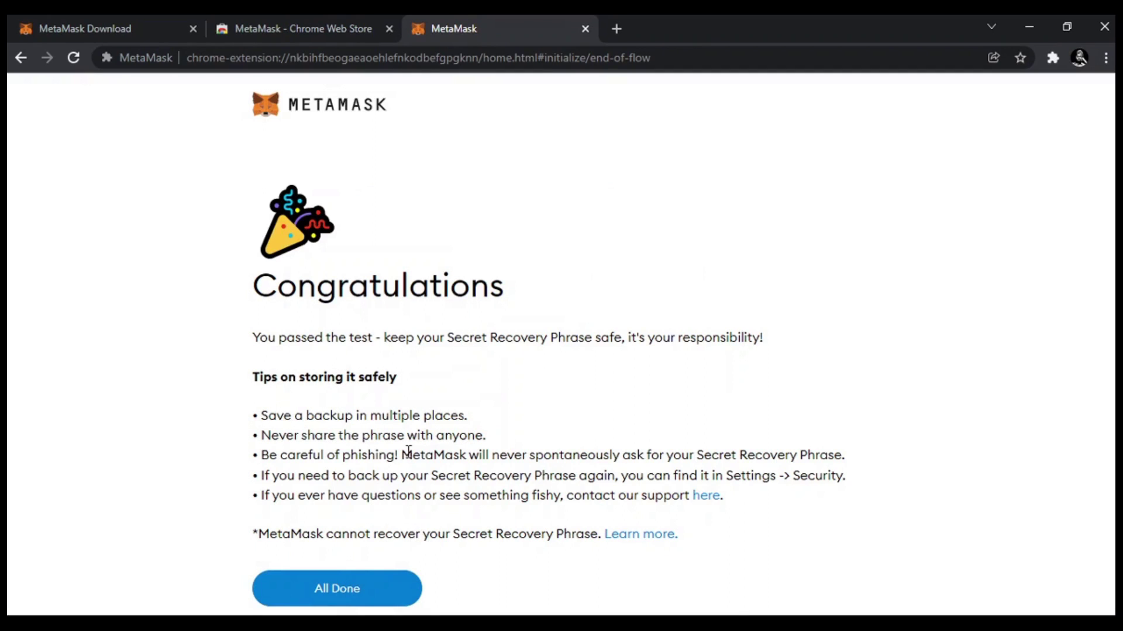
# Finish the wallet setup, dismissing the What's new notice, and open the form for adding a custom network.
pyautogui.click(360, 593)
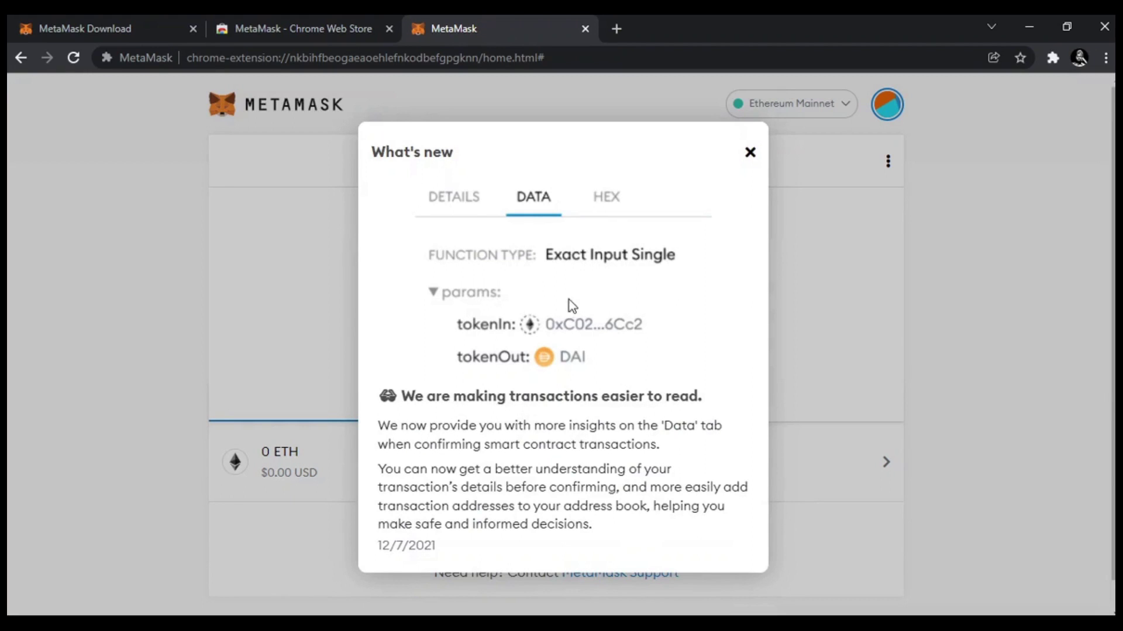
pyautogui.click(750, 153)
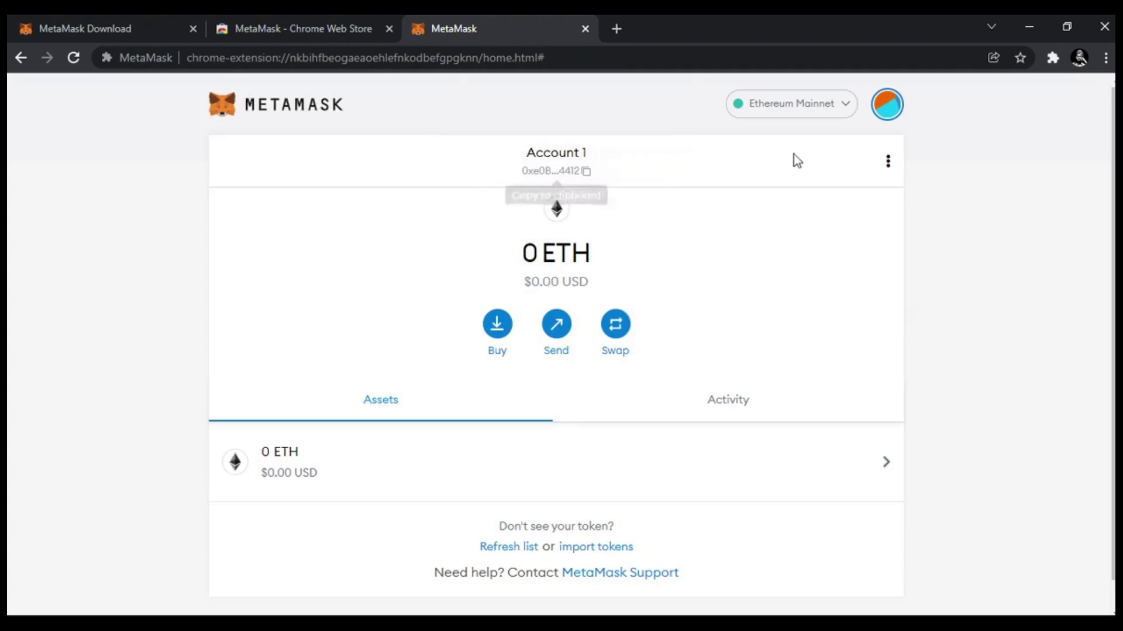
pyautogui.click(796, 111)
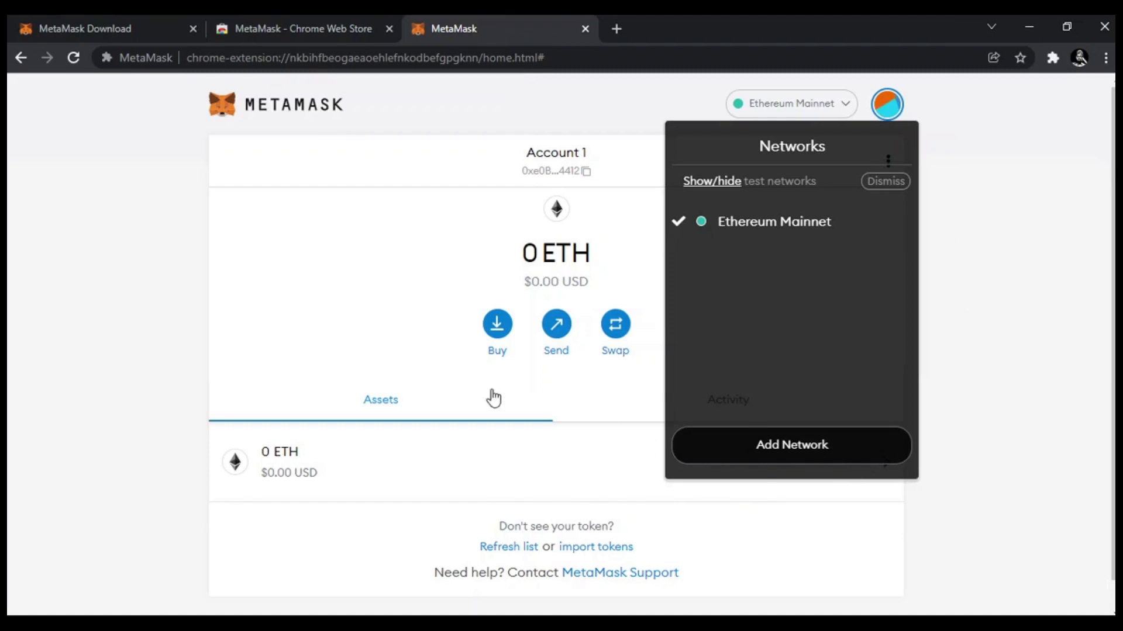
pyautogui.click(754, 450)
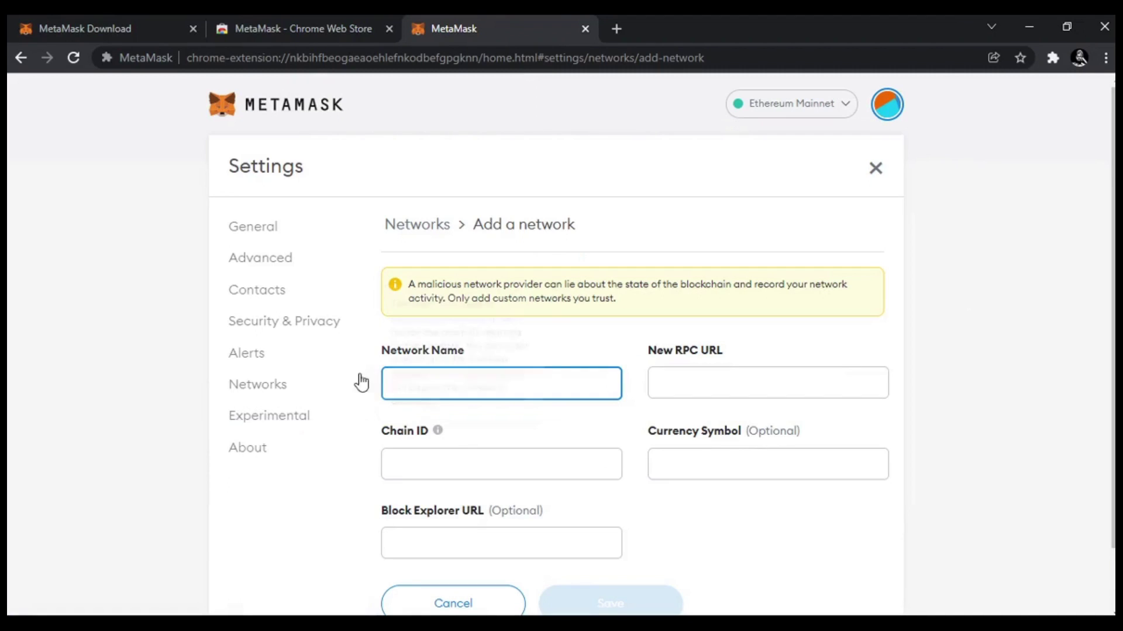
# Search the web for "polygon network" in a new browser tab and open the Configure Polygon on Metamask documentation page.
pyautogui.click(616, 28)
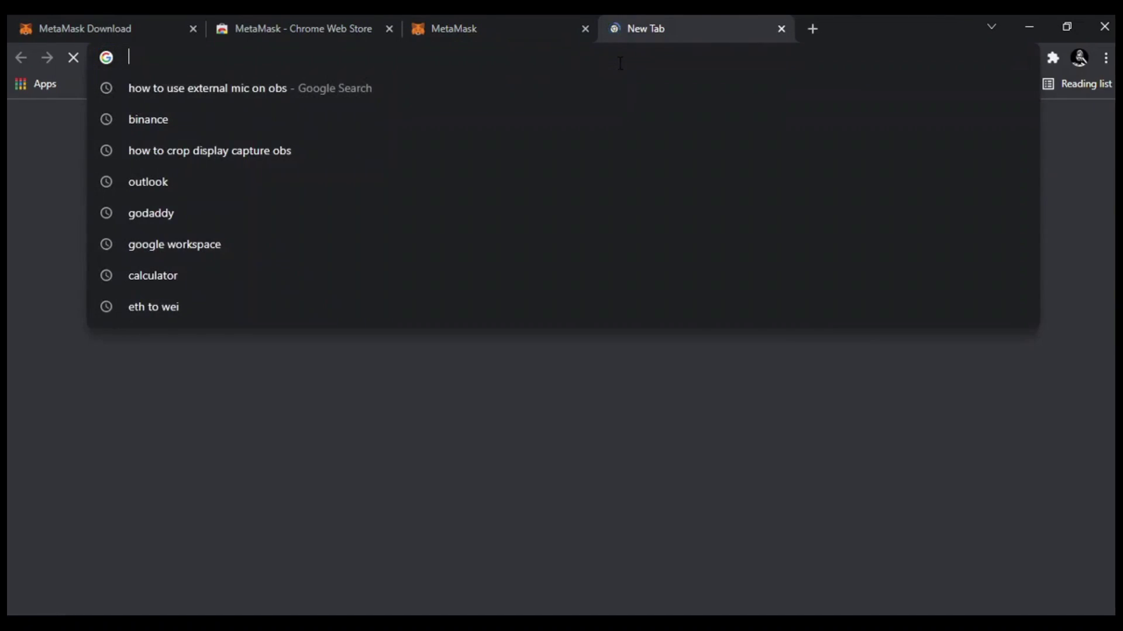
pyautogui.write('poly')
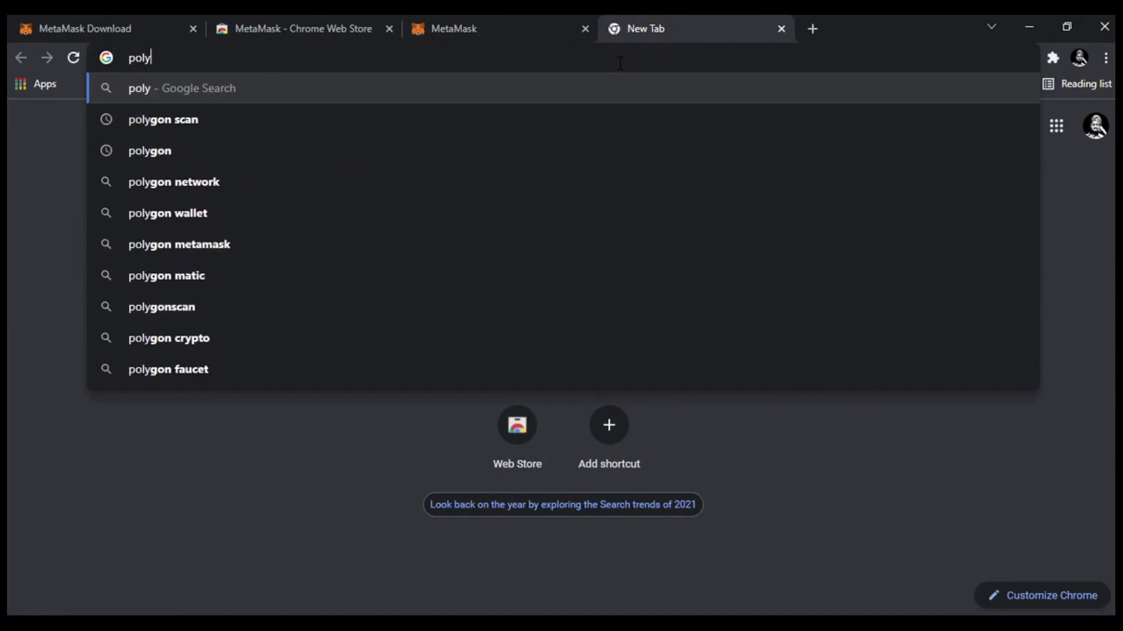
pyautogui.write('gon')
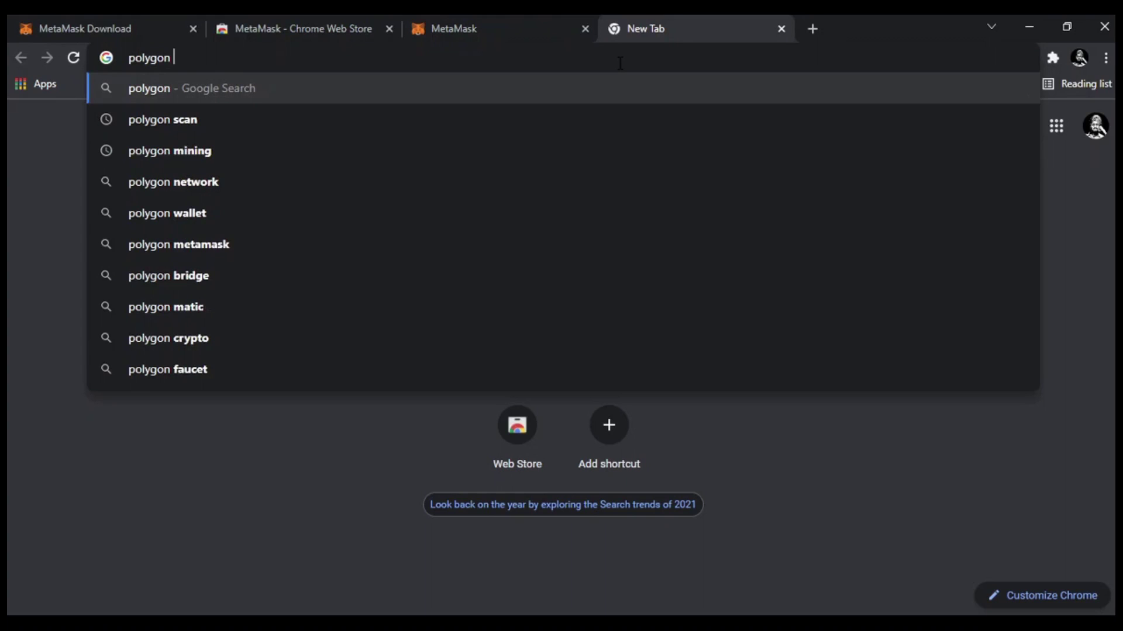
pyautogui.write(' networl')
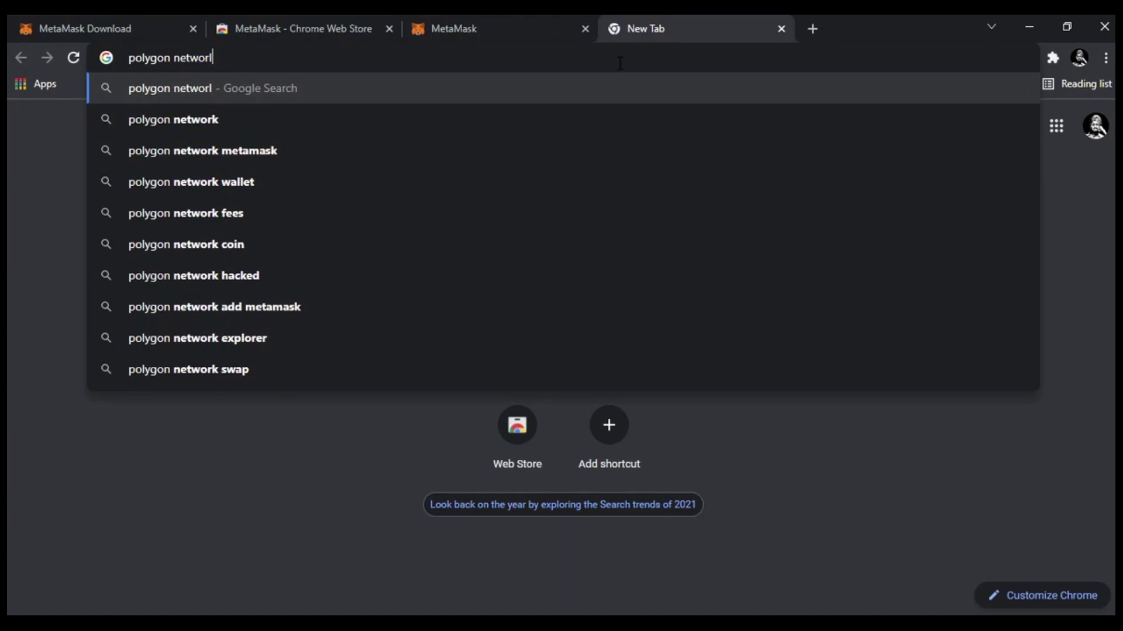
pyautogui.press('BackSpace')
pyautogui.write('k')
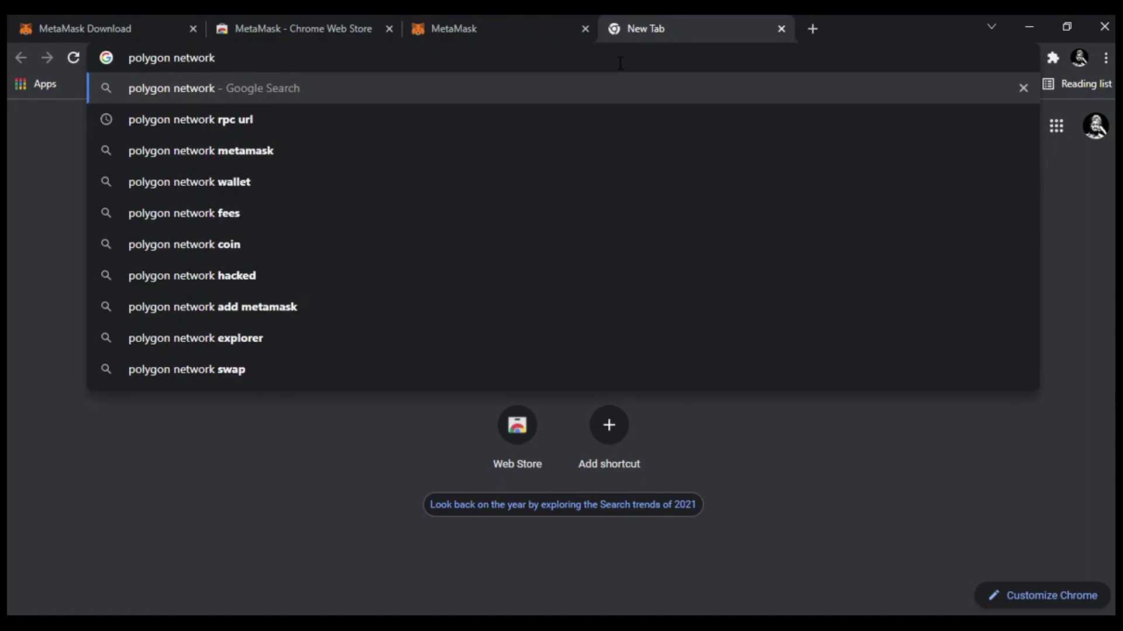
pyautogui.press('Return')
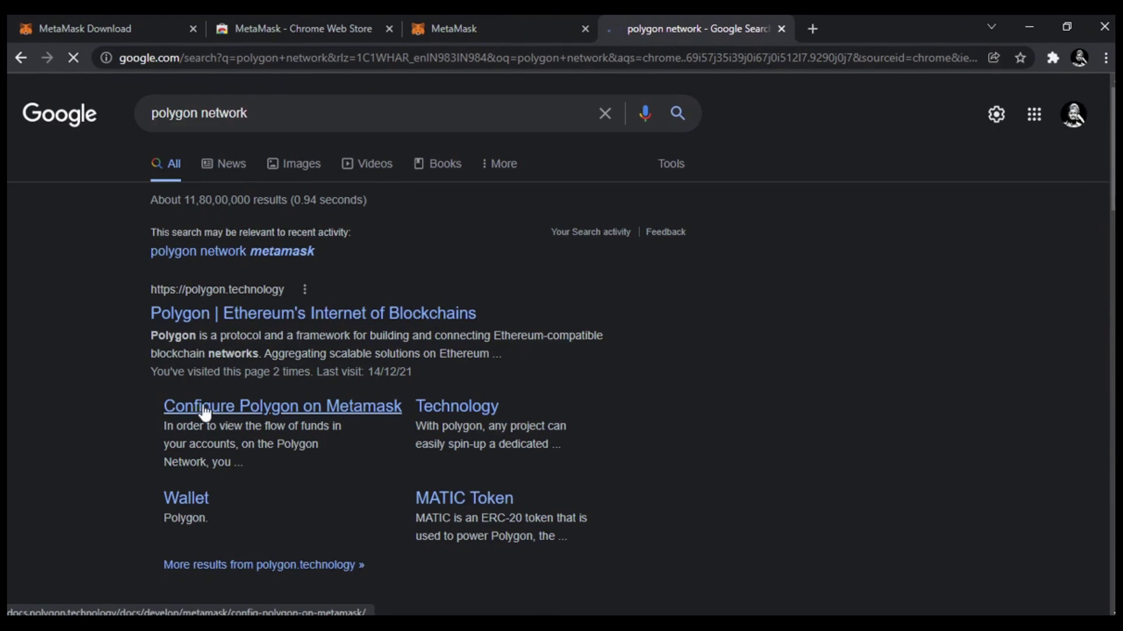
pyautogui.click(283, 409)
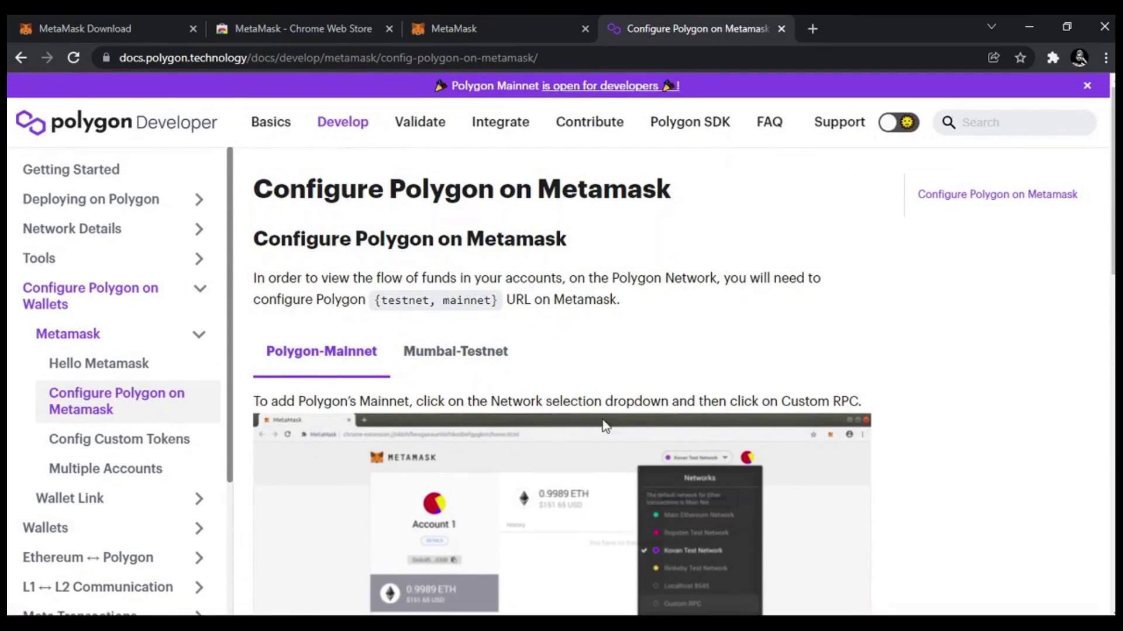
# Copy Polygon Mainnet from the Polygon documentation's settings instructions into the Network Name of MetaMask's new network.
pyautogui.scroll(-8, 444, 371)
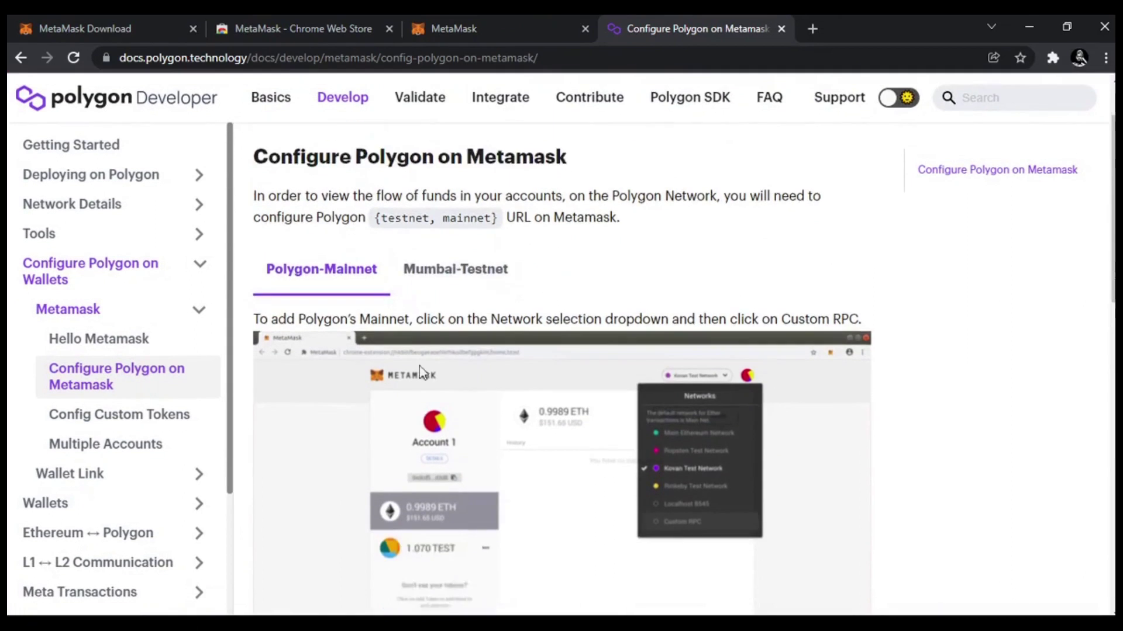
pyautogui.scroll(-1, 429, 372)
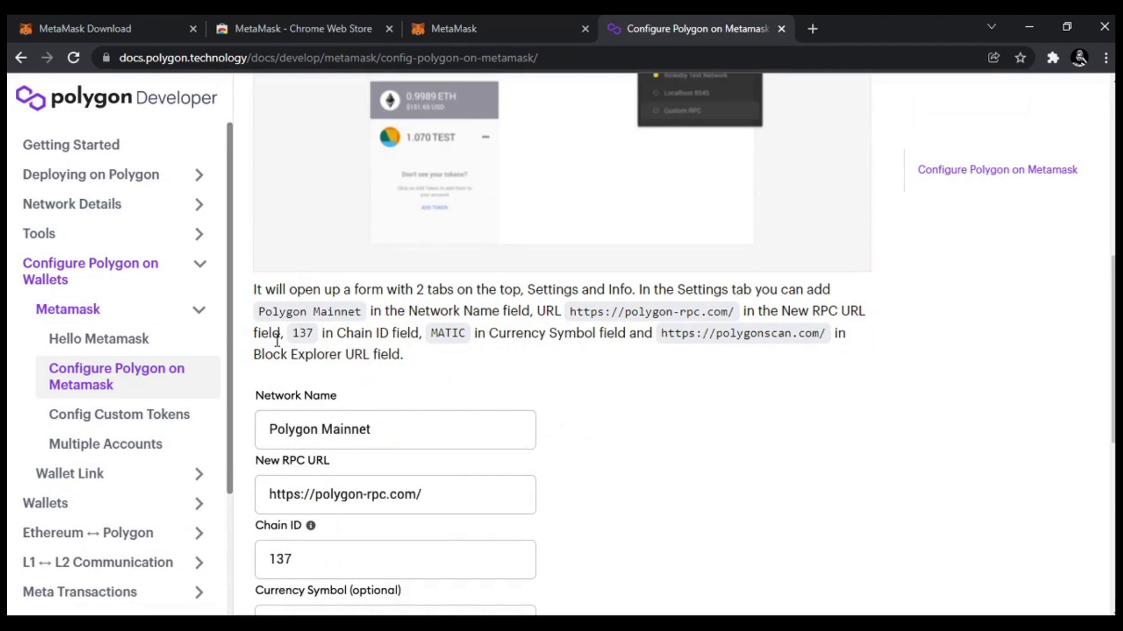
pyautogui.scroll(-3, 278, 341)
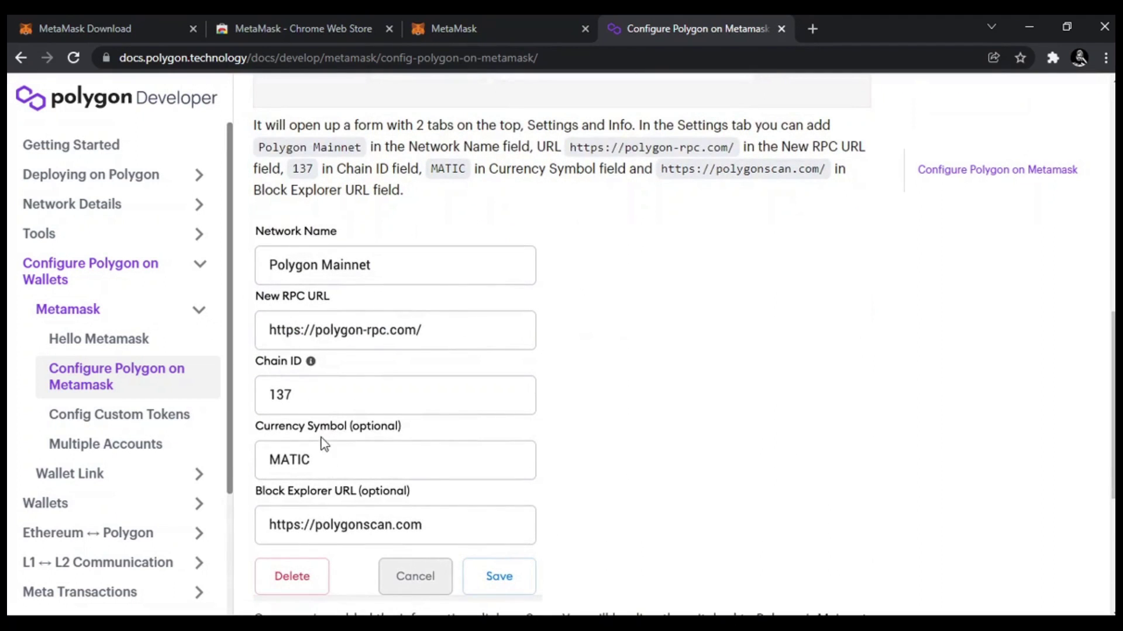
pyautogui.scroll(2, 280, 243)
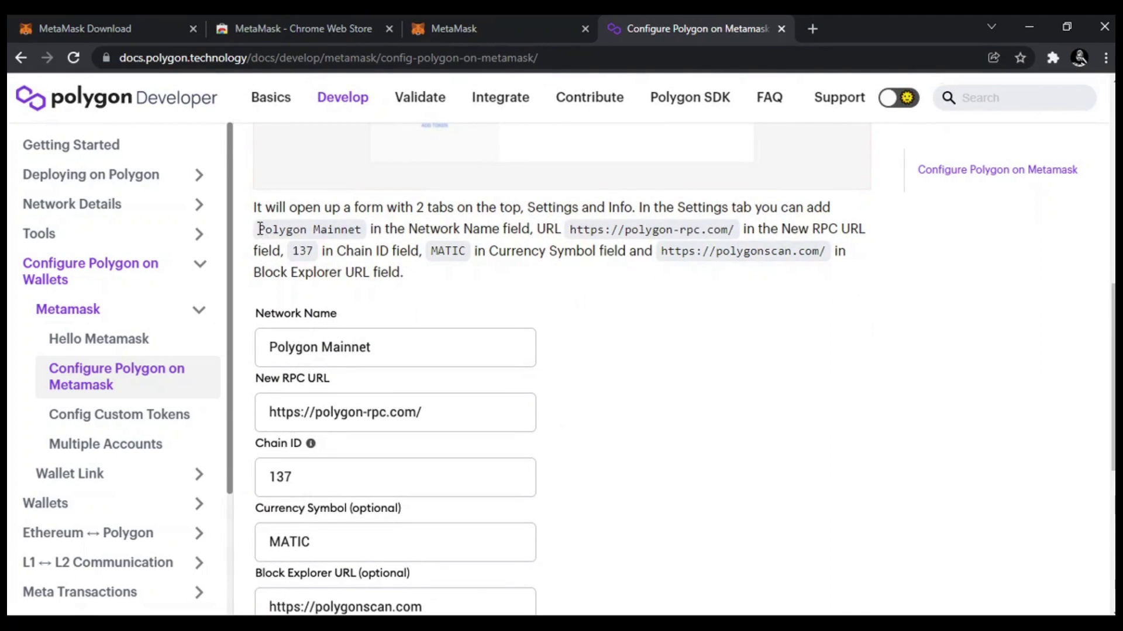
pyautogui.moveTo(259, 229); pyautogui.dragTo(361, 231)
pyautogui.hotkey('ctrl', 'c')
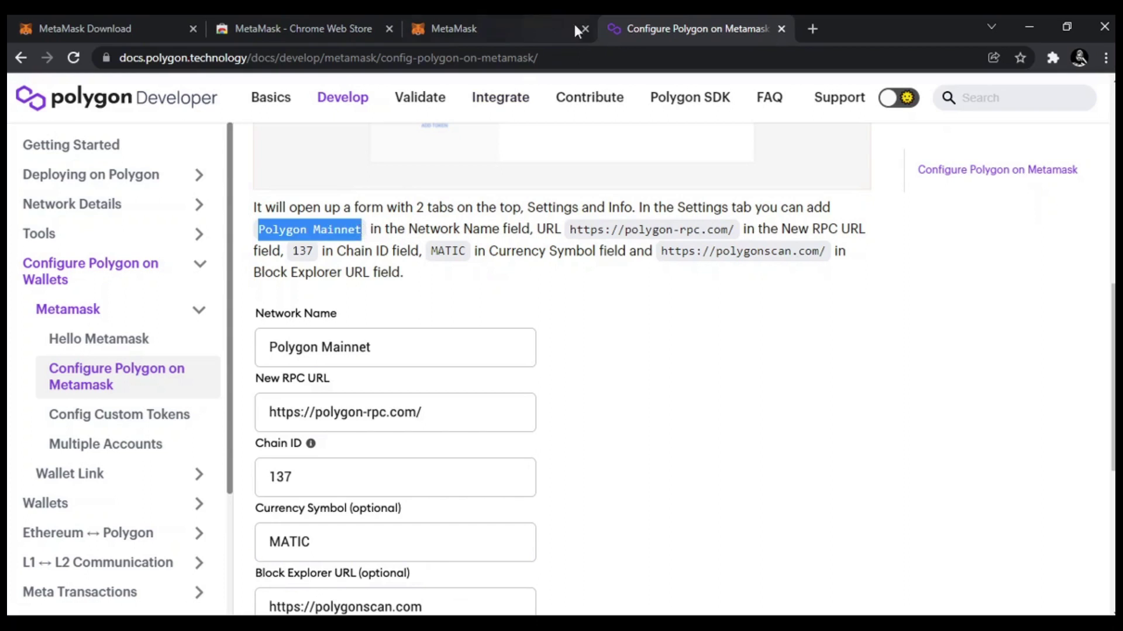
pyautogui.click(469, 26)
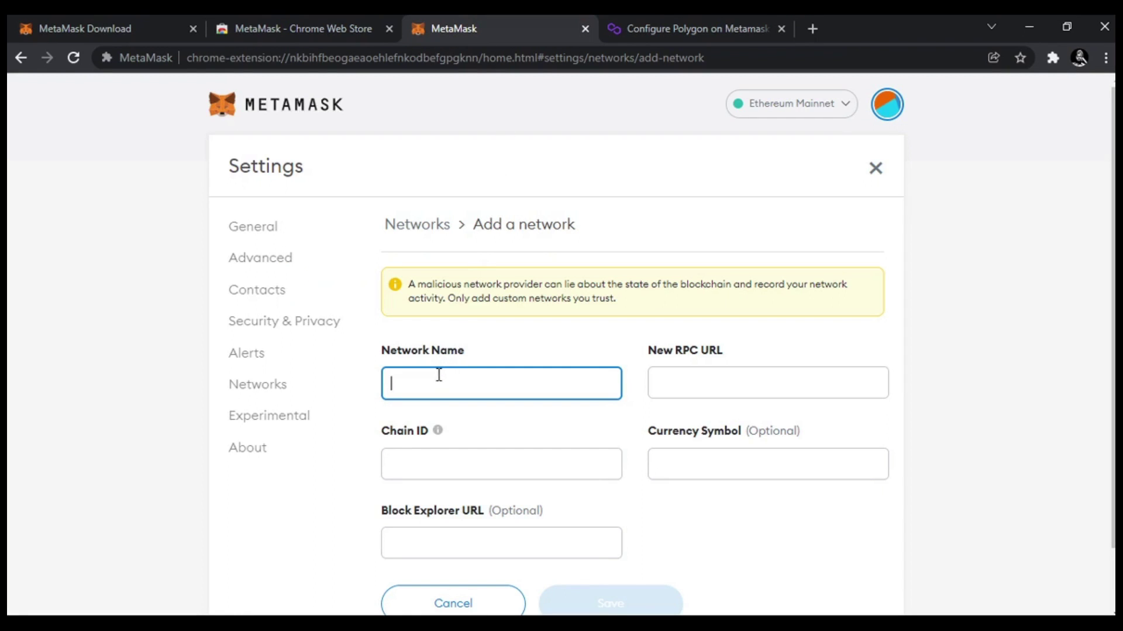
pyautogui.hotkey('ctrl', 'v')
pyautogui.click(703, 19)
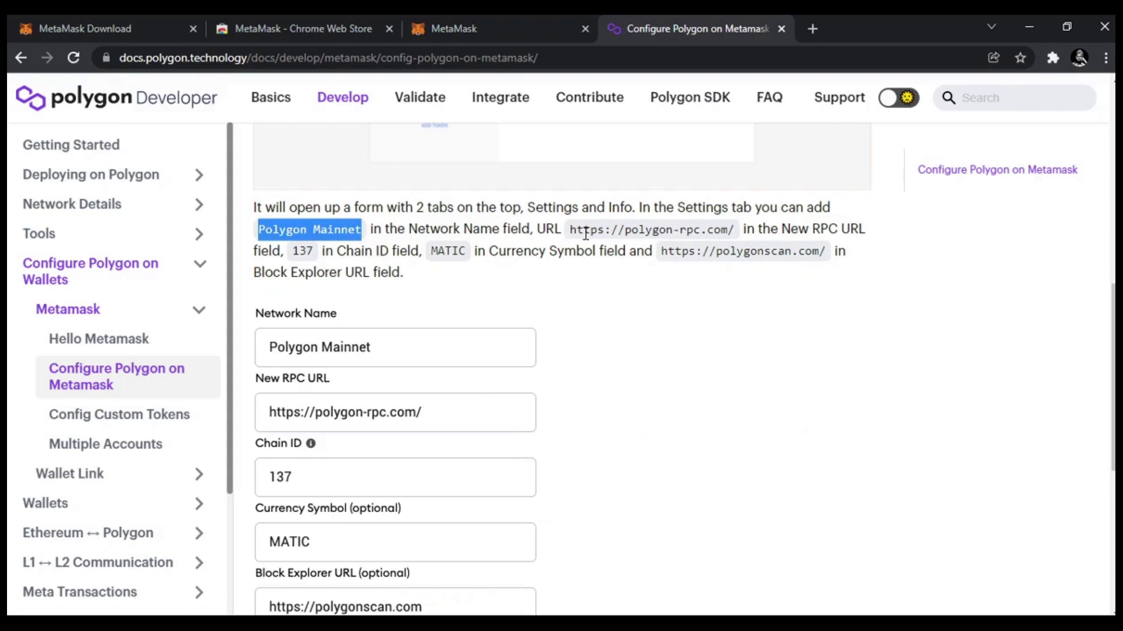
pyautogui.moveTo(574, 233); pyautogui.dragTo(729, 234)
pyautogui.hotkey('ctrl', 'c')
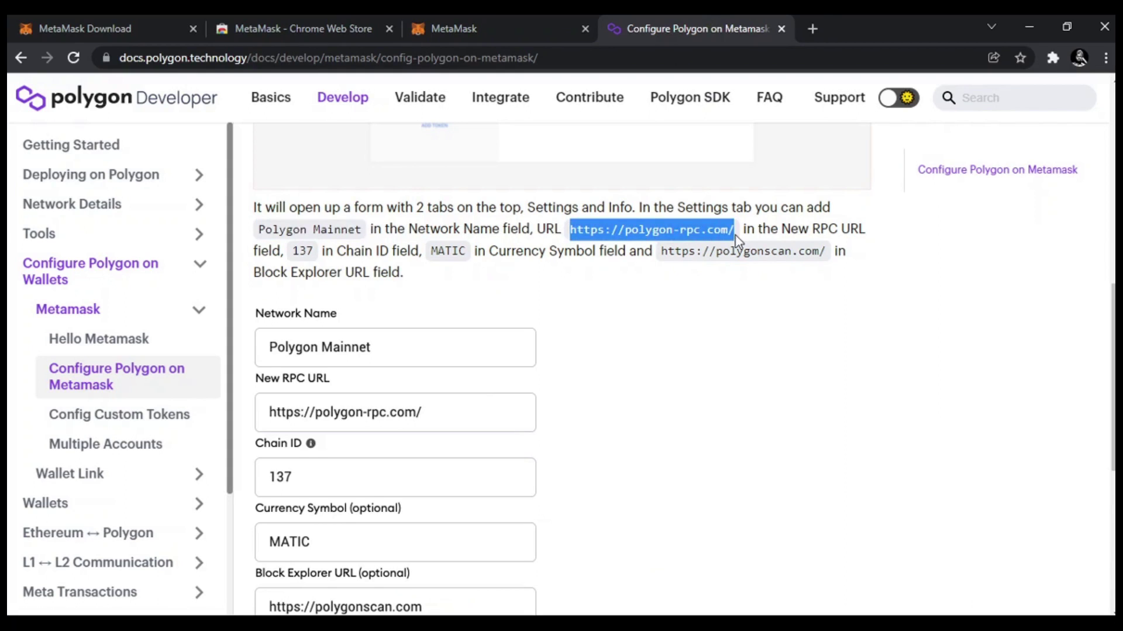
pyautogui.click(496, 20)
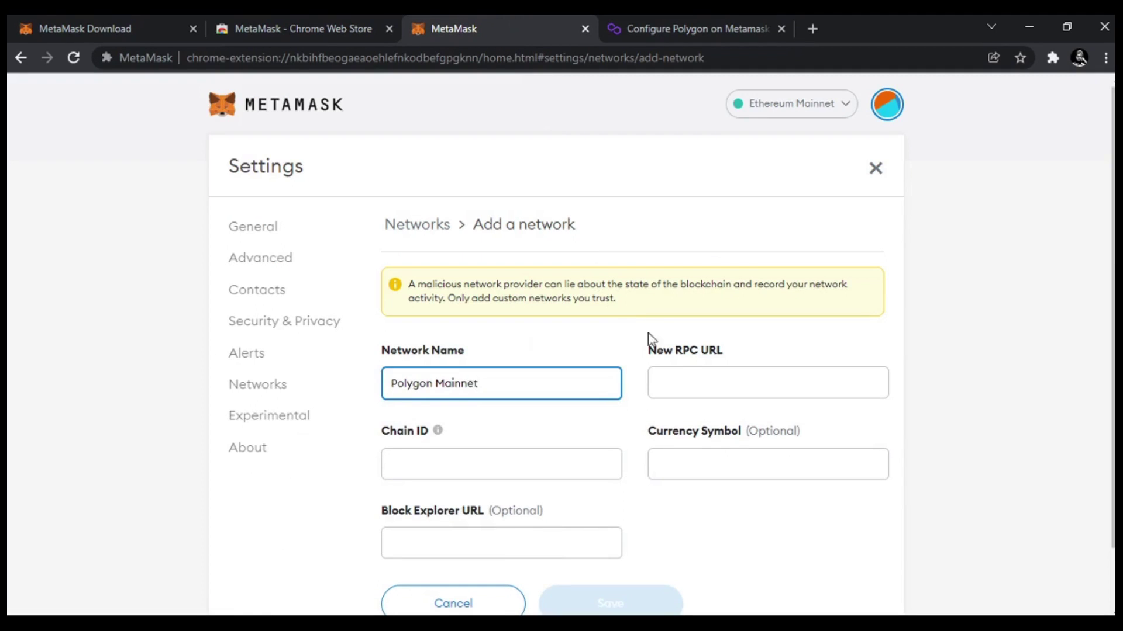
pyautogui.click(678, 371)
pyautogui.hotkey('ctrl', 'v')
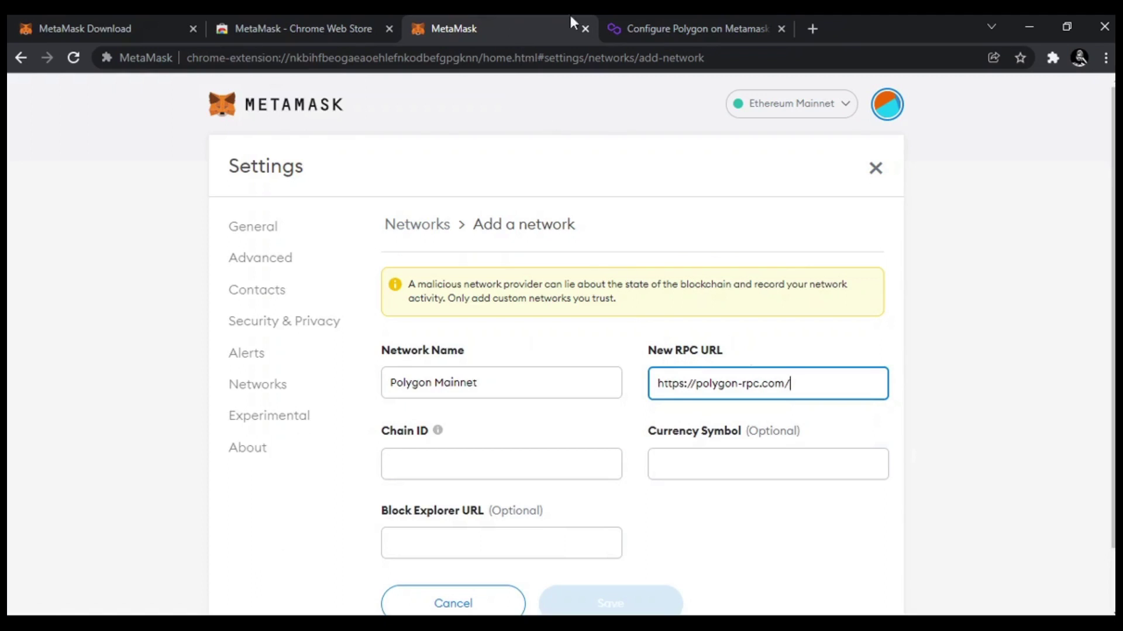
# Copy 137 from the Polygon documentation's settings instructions into the Chain ID of MetaMask's new network.
pyautogui.click(712, 32)
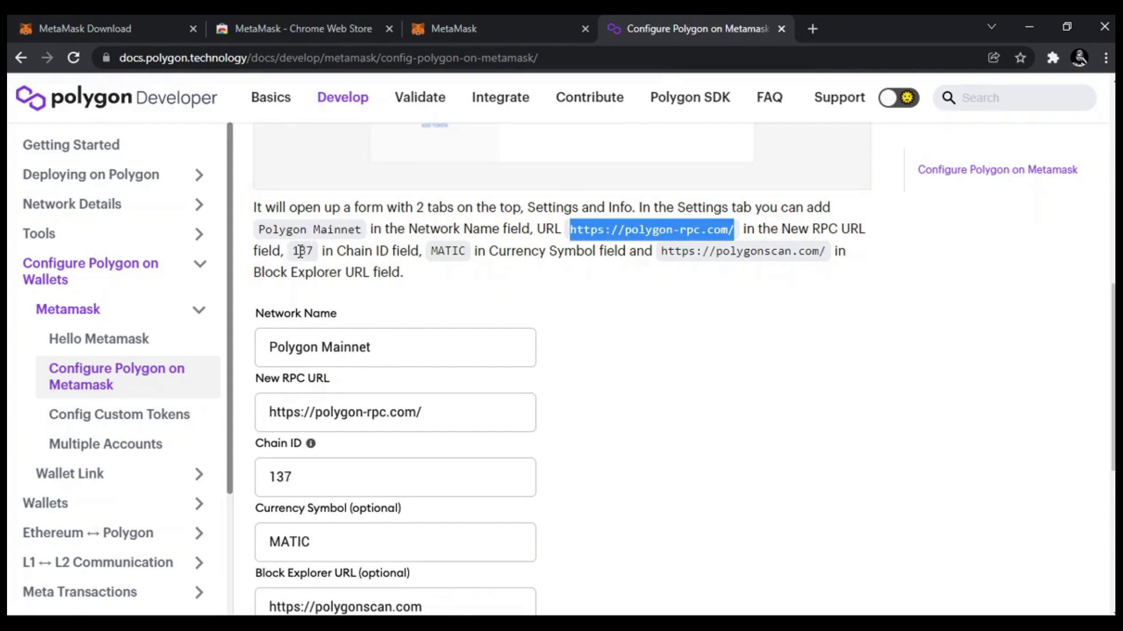
pyautogui.doubleClick(297, 252)
pyautogui.hotkey('ctrl', 'c')
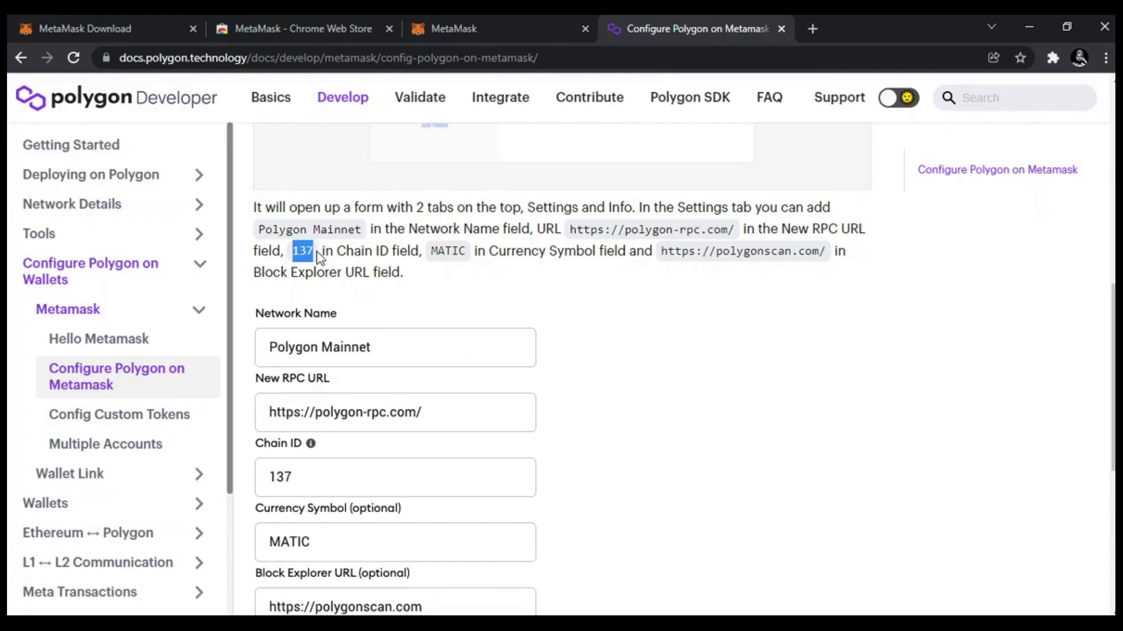
pyautogui.click(468, 28)
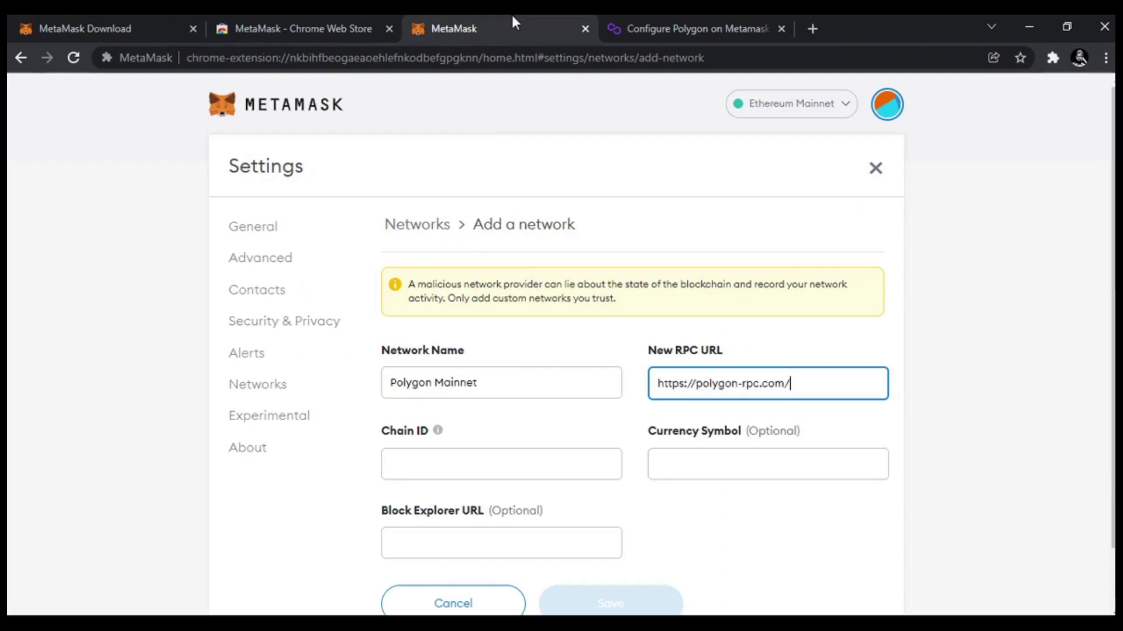
pyautogui.click(473, 469)
pyautogui.hotkey('ctrl', 'v')
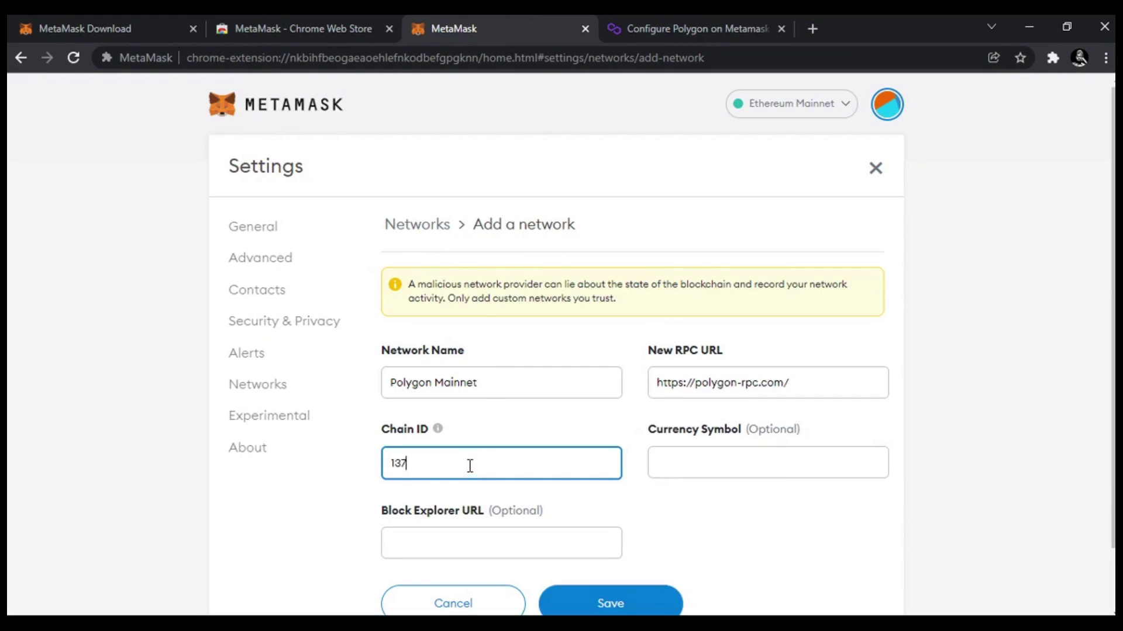
# Set the new network's Currency Symbol in MetaMask to MATIC, as given in the Polygon documentation.
pyautogui.click(670, 17)
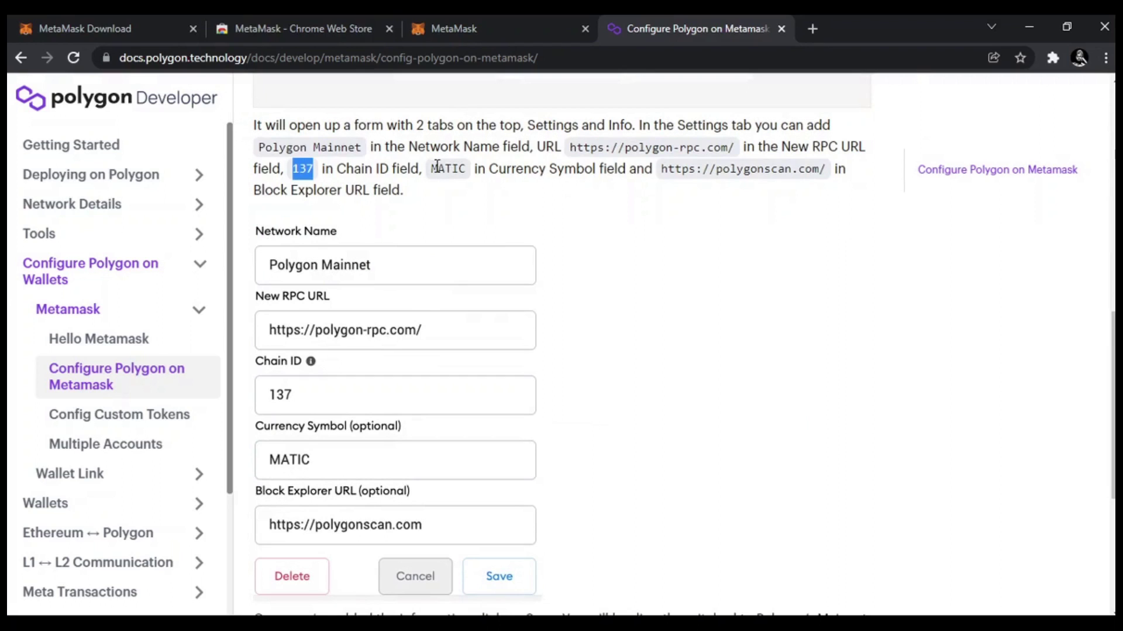
pyautogui.moveTo(432, 169); pyautogui.dragTo(461, 169)
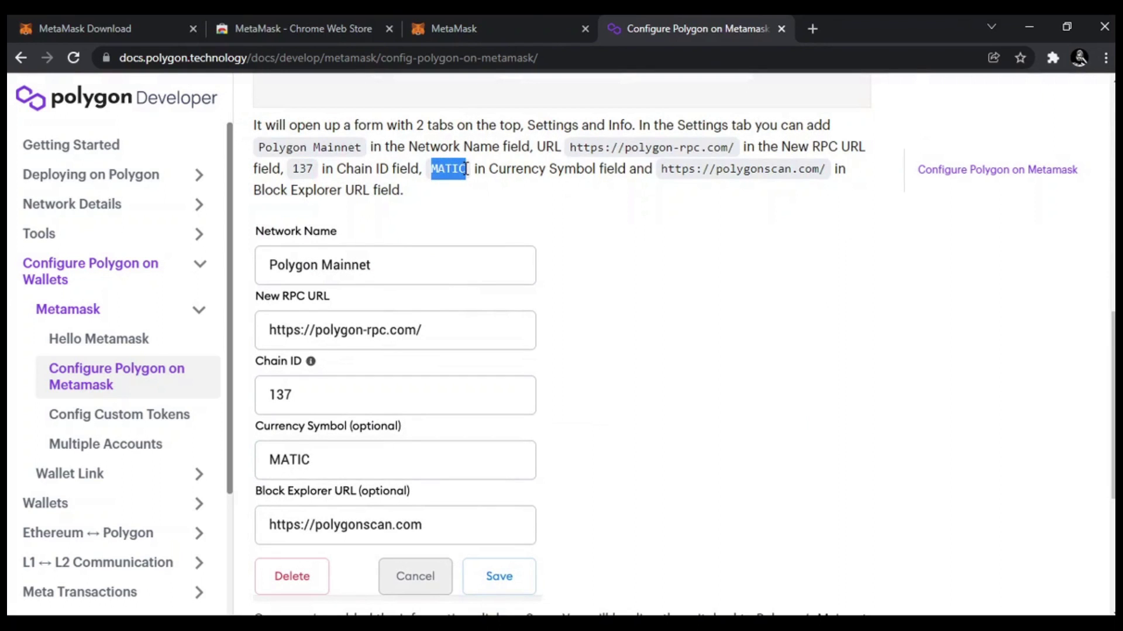
pyautogui.click(525, 24)
pyautogui.click(710, 461)
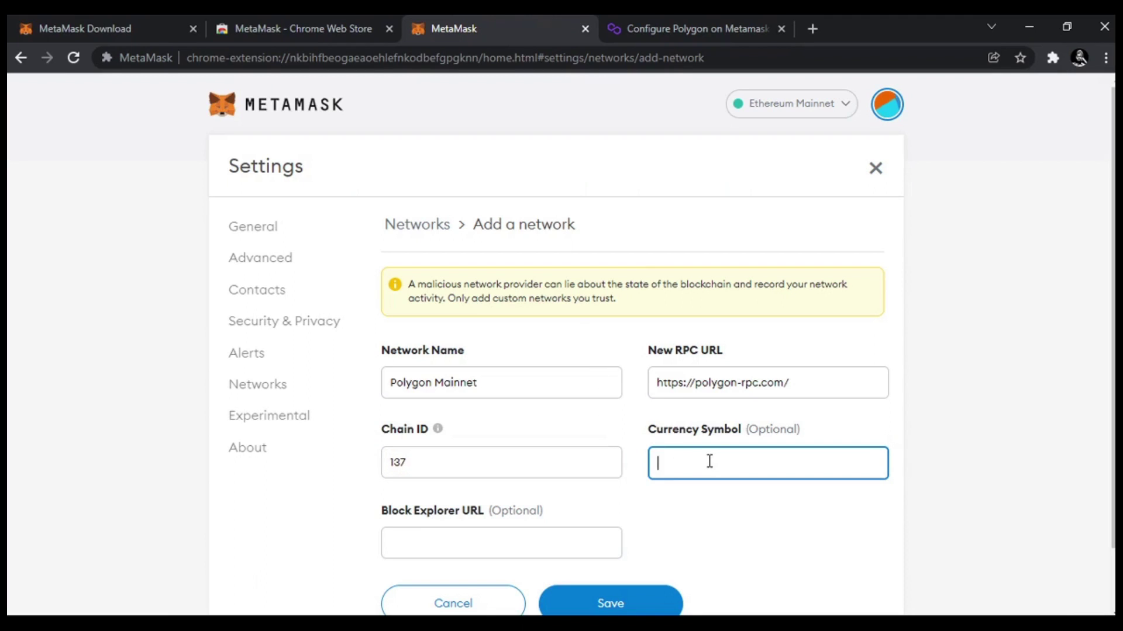
pyautogui.write('MATIC')
pyautogui.click(609, 23)
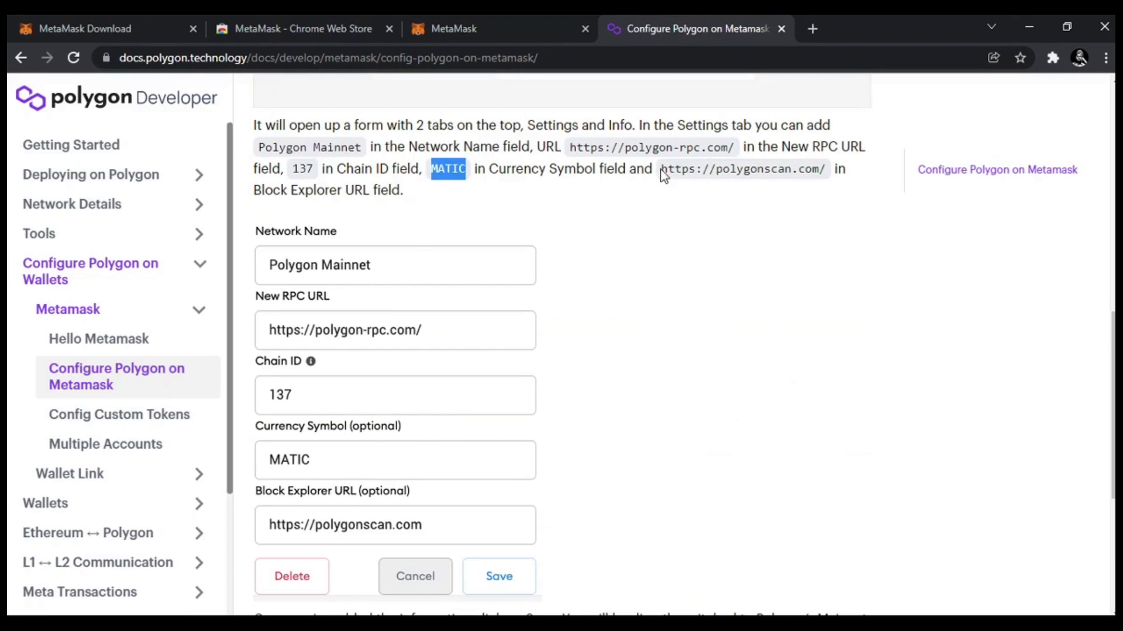
pyautogui.moveTo(662, 174); pyautogui.dragTo(826, 175)
pyautogui.hotkey('ctrl', 'c')
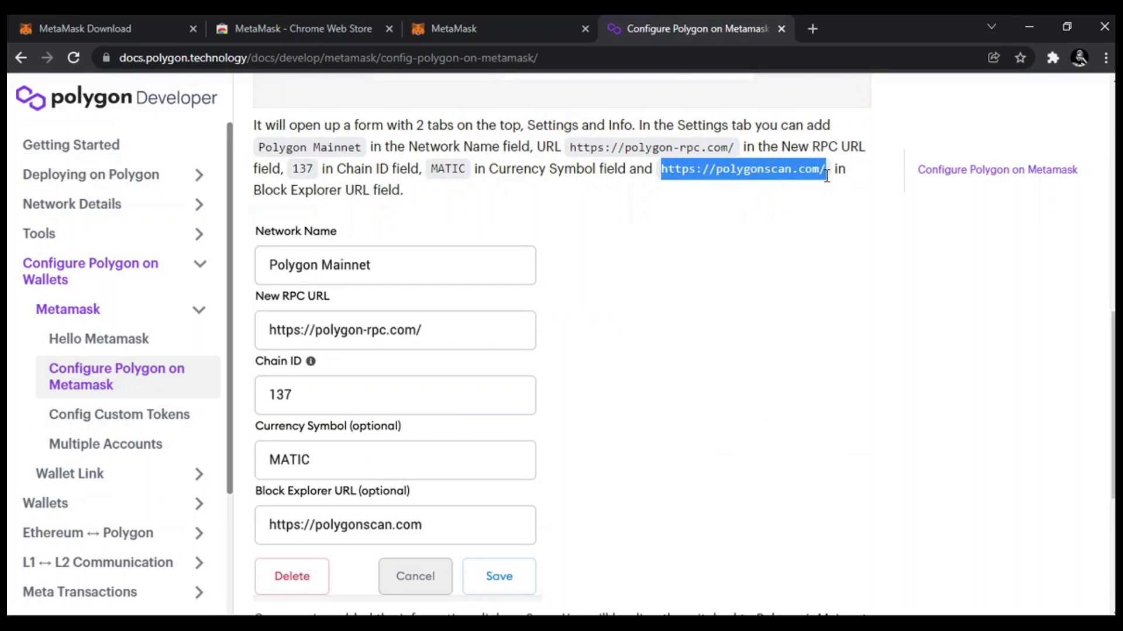
pyautogui.click(525, 21)
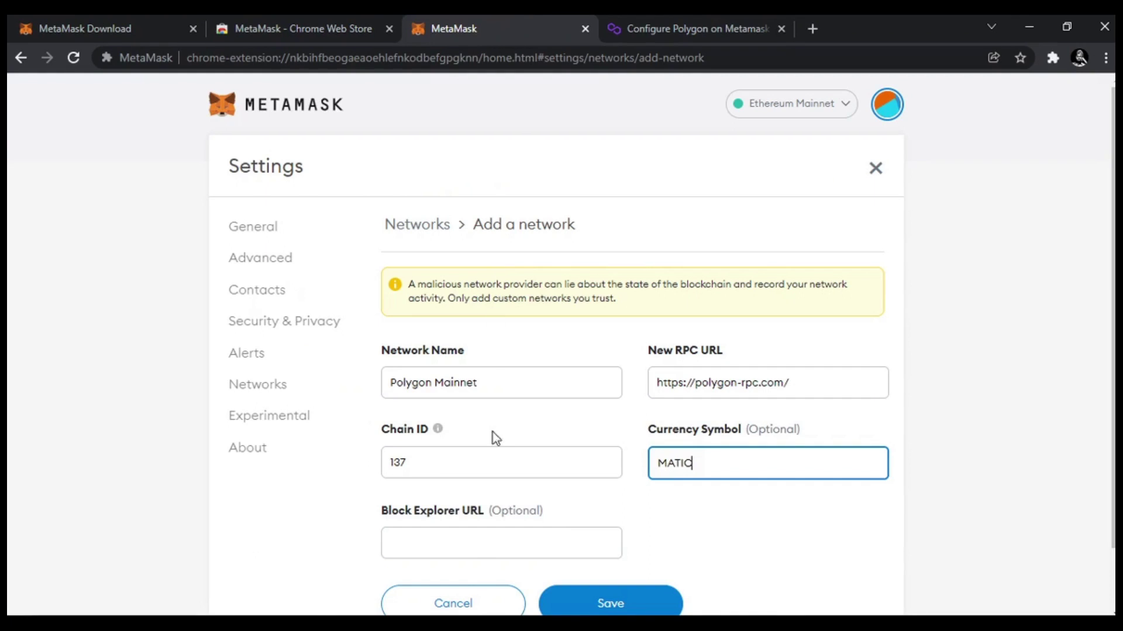
pyautogui.click(466, 543)
pyautogui.hotkey('ctrl', 'v')
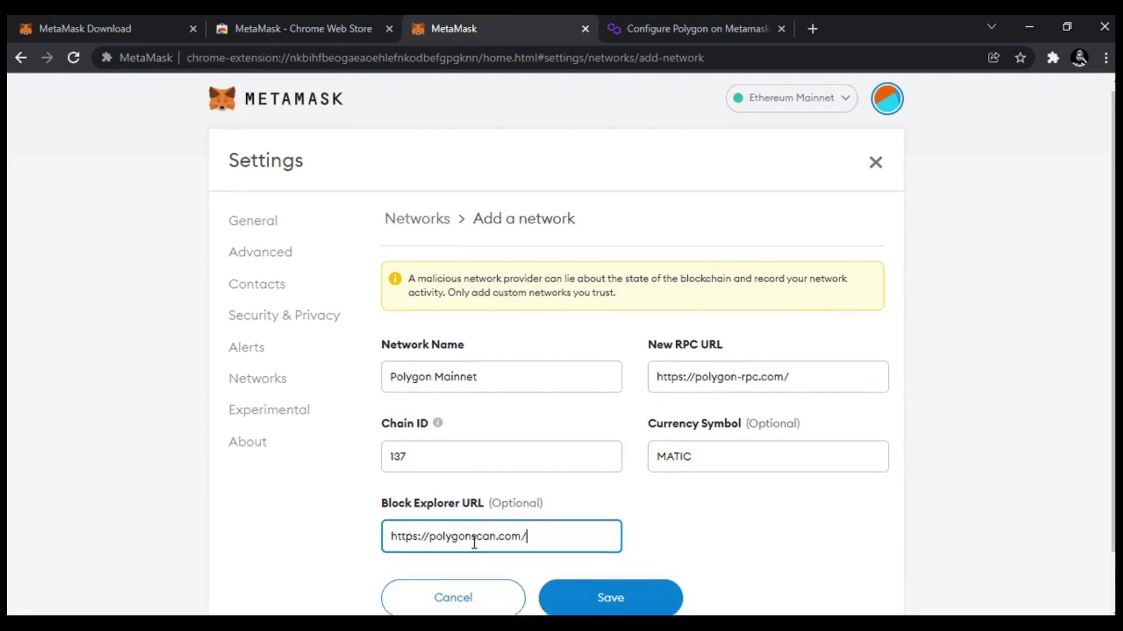
pyautogui.scroll(-2, 585, 526)
pyautogui.click(624, 542)
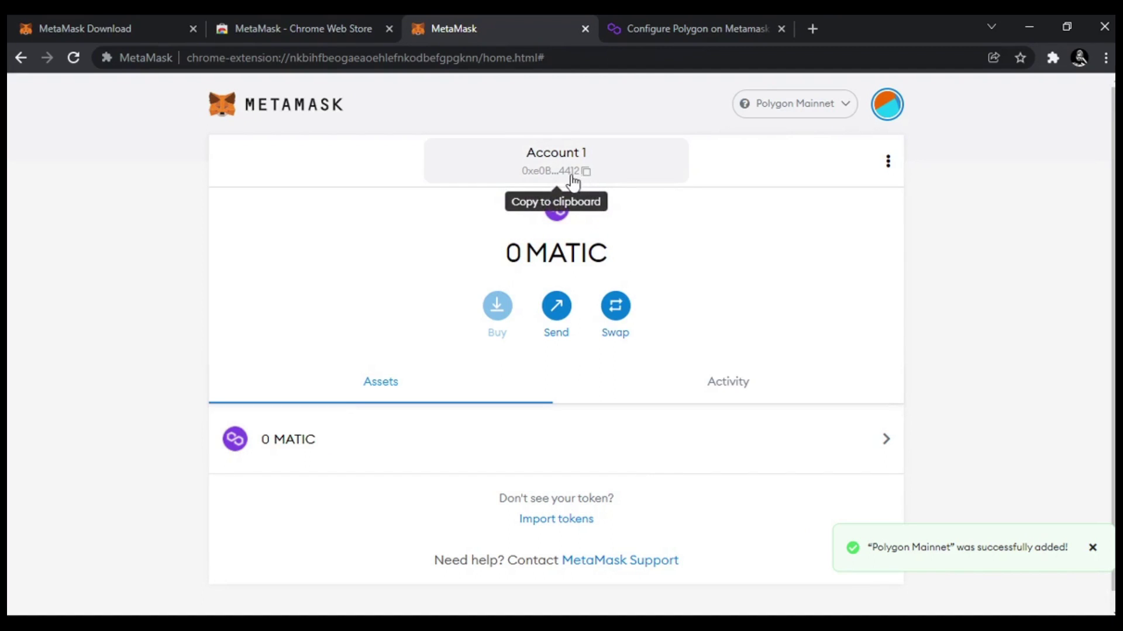
# Copy the address of Account 1, search the web for "polygonscan" in a new browser tab and open the PolygonScan site.
pyautogui.click(593, 181)
pyautogui.click(819, 33)
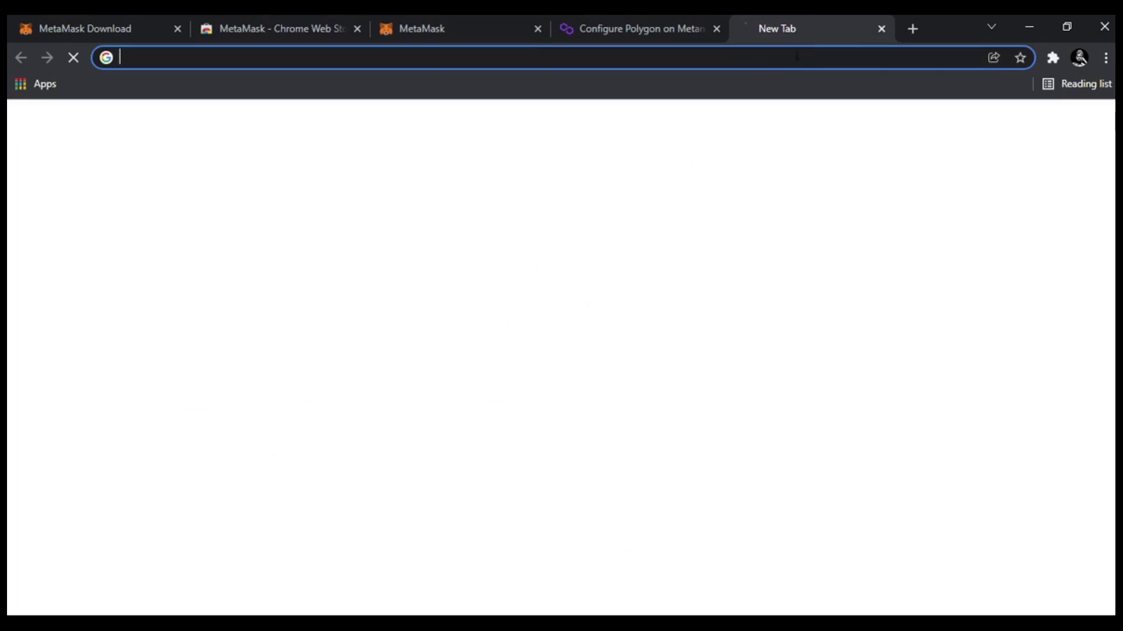
pyautogui.write('p')
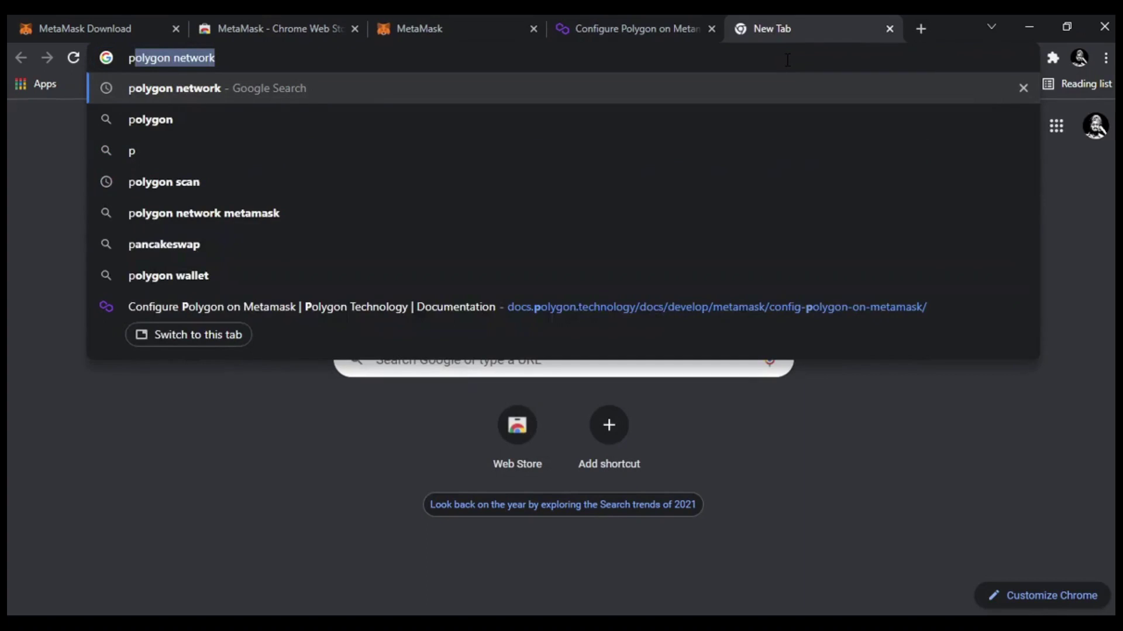
pyautogui.write('olygon')
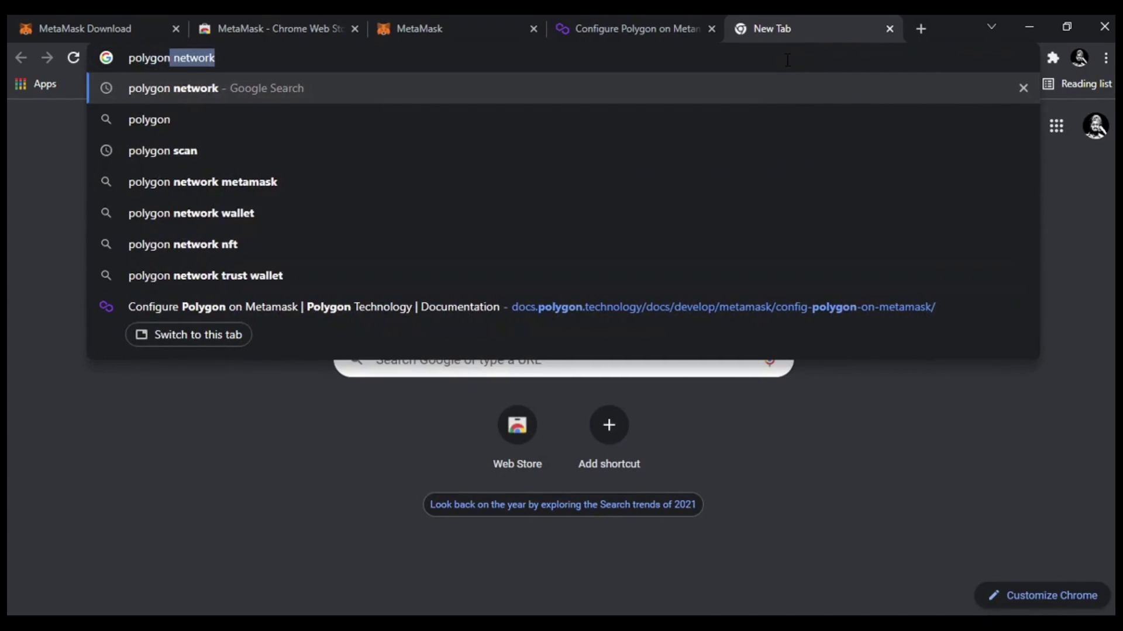
pyautogui.write('scan')
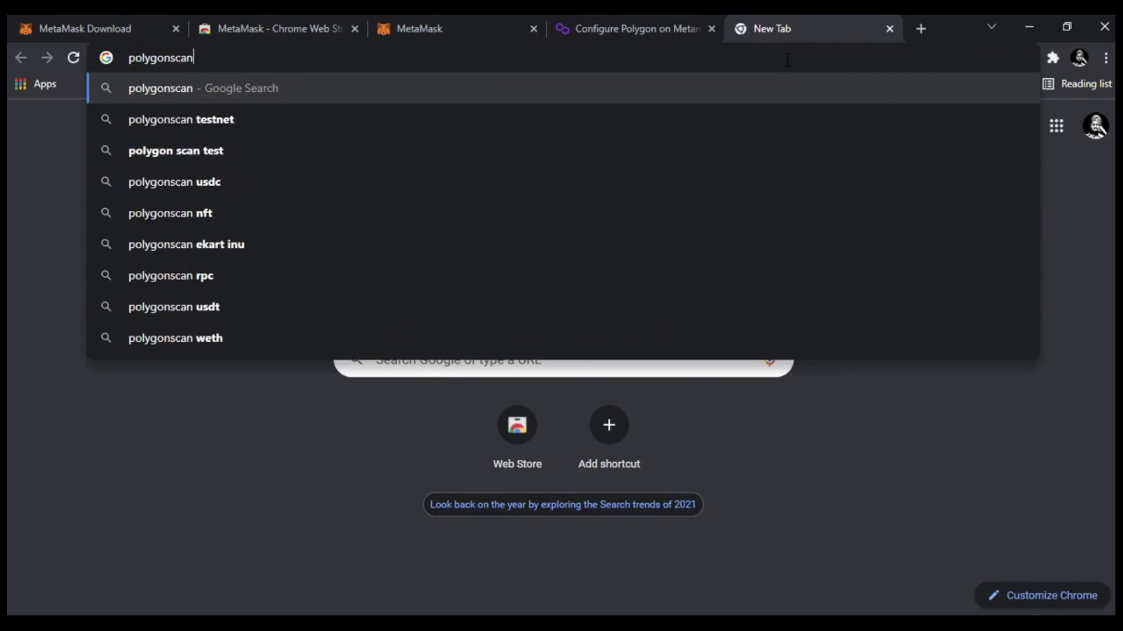
pyautogui.press('Return')
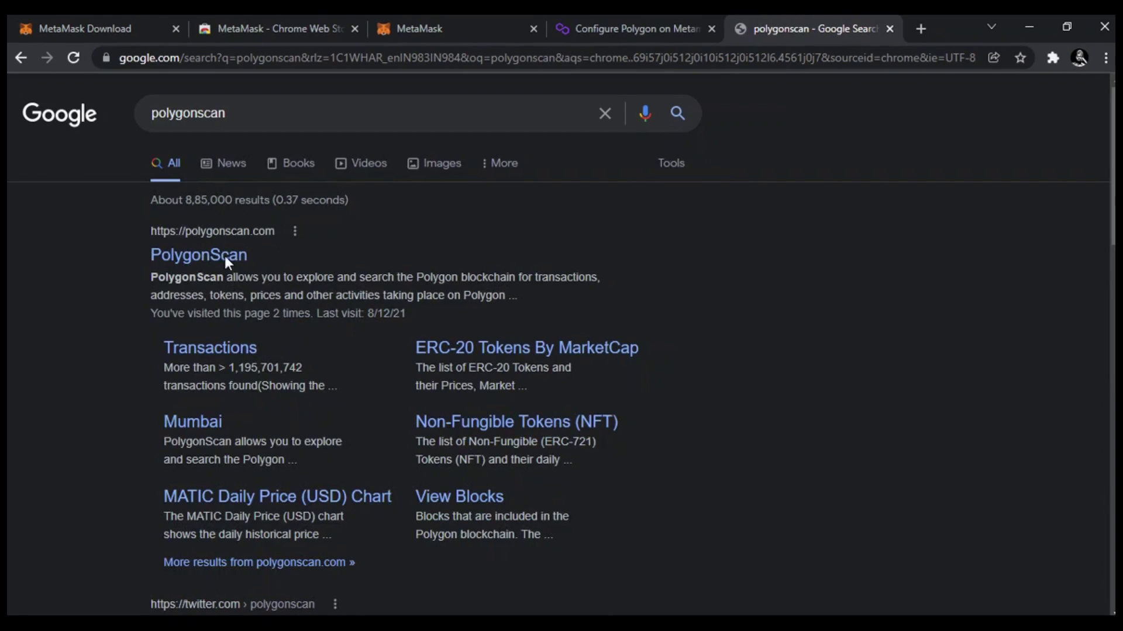
pyautogui.click(225, 261)
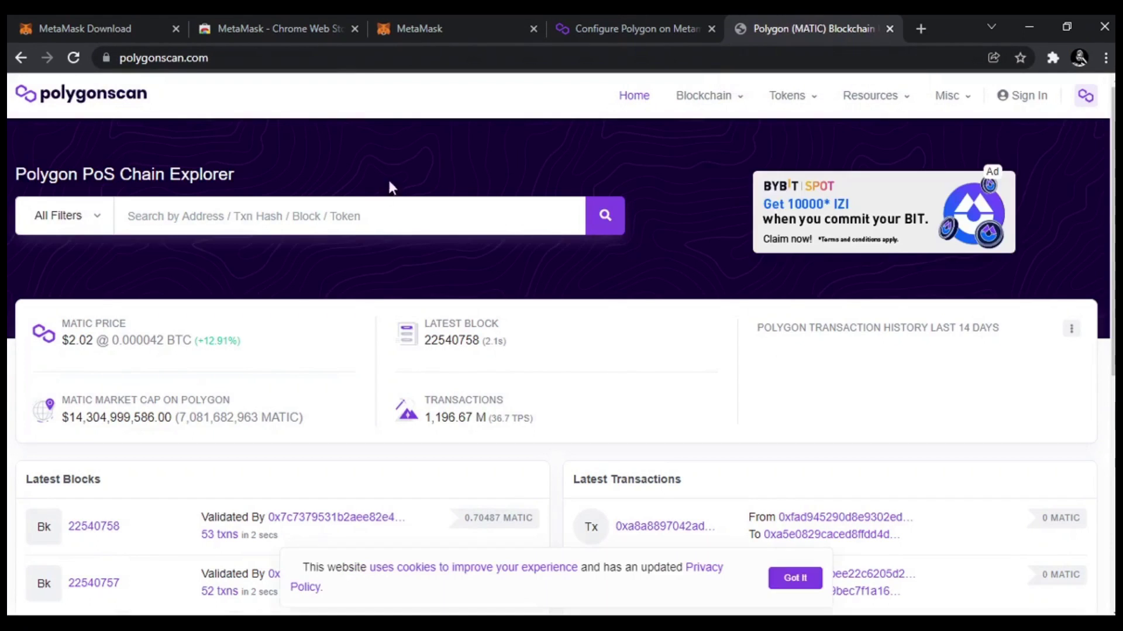
# Look up the copied account address on PolygonScan and compare its overview with the account's MATIC balance in MetaMask.
pyautogui.click(336, 216)
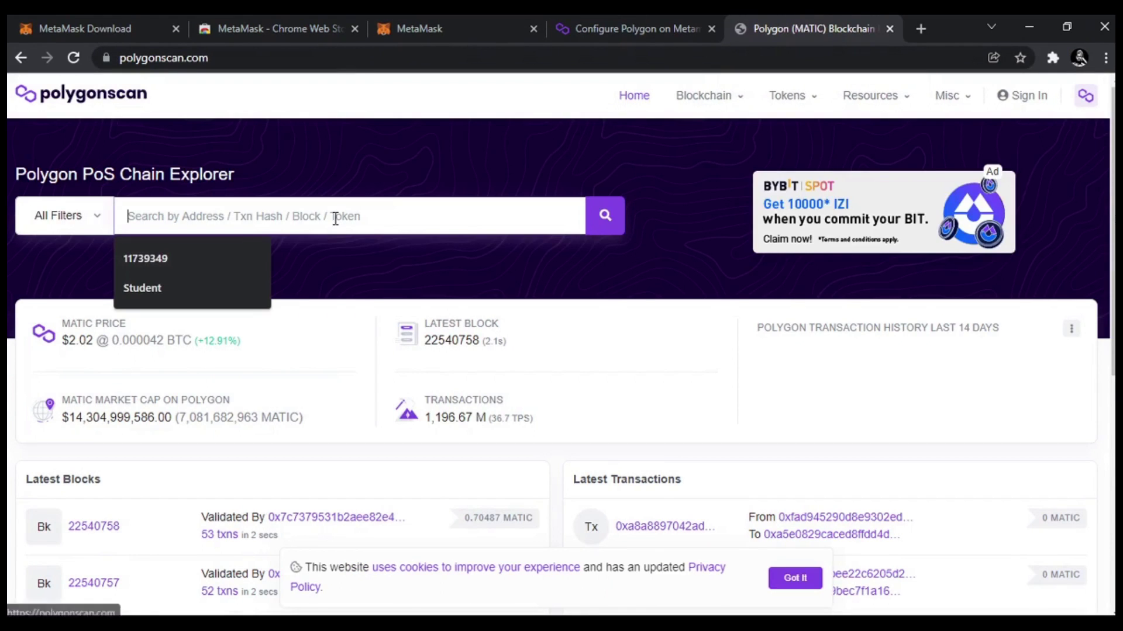
pyautogui.hotkey('ctrl', 'v')
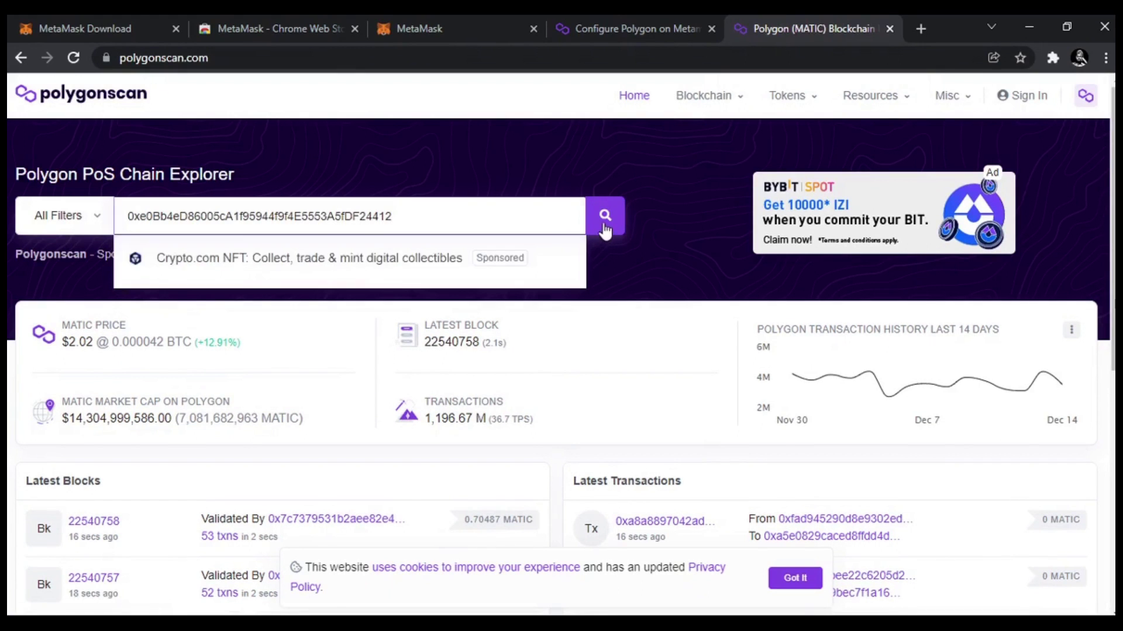
pyautogui.click(605, 221)
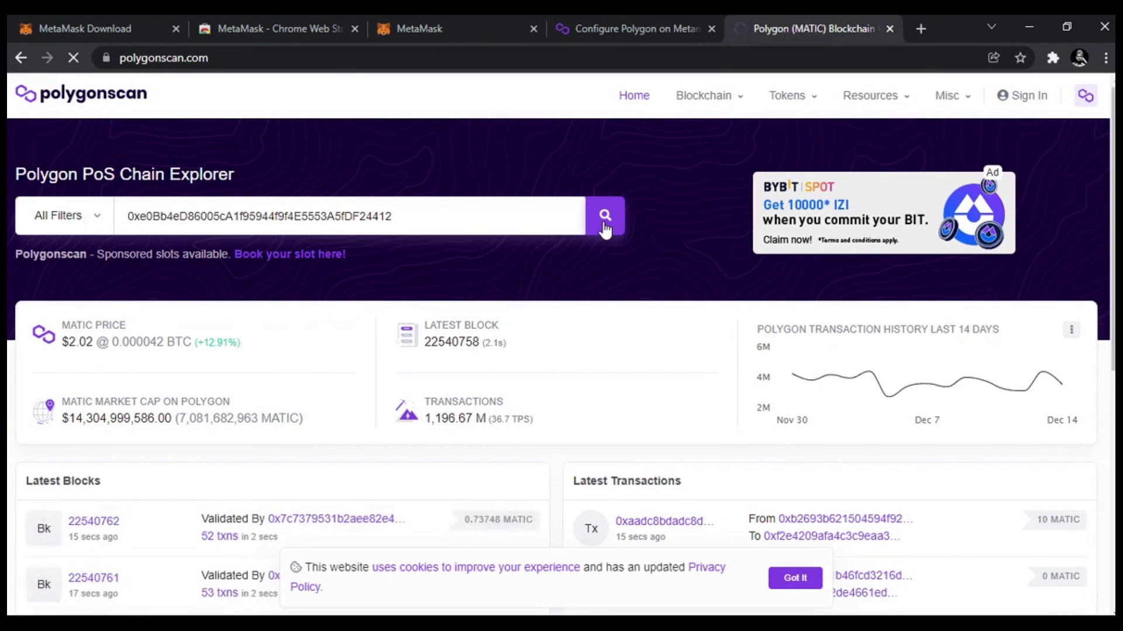
pyautogui.scroll(-1, 602, 231)
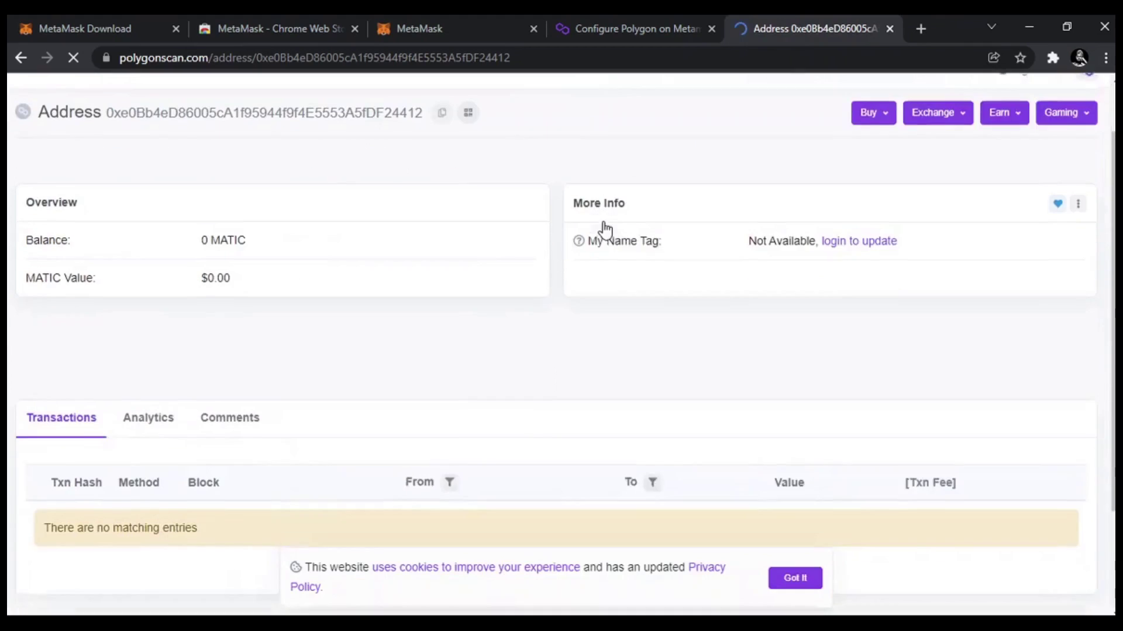
pyautogui.scroll(1, 156, 191)
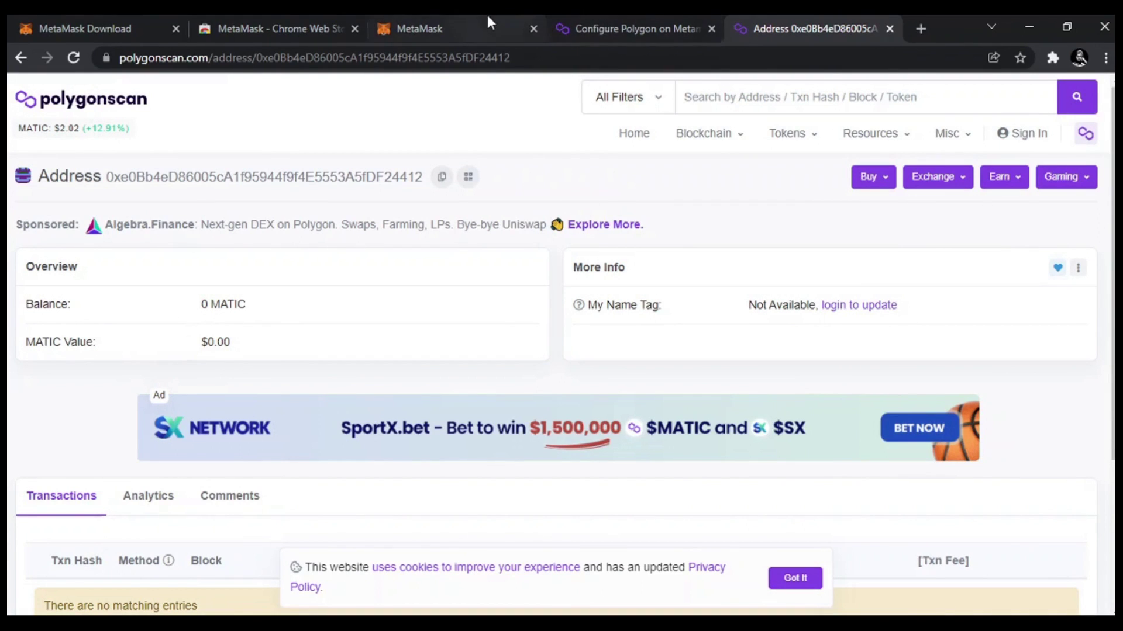
pyautogui.click(461, 26)
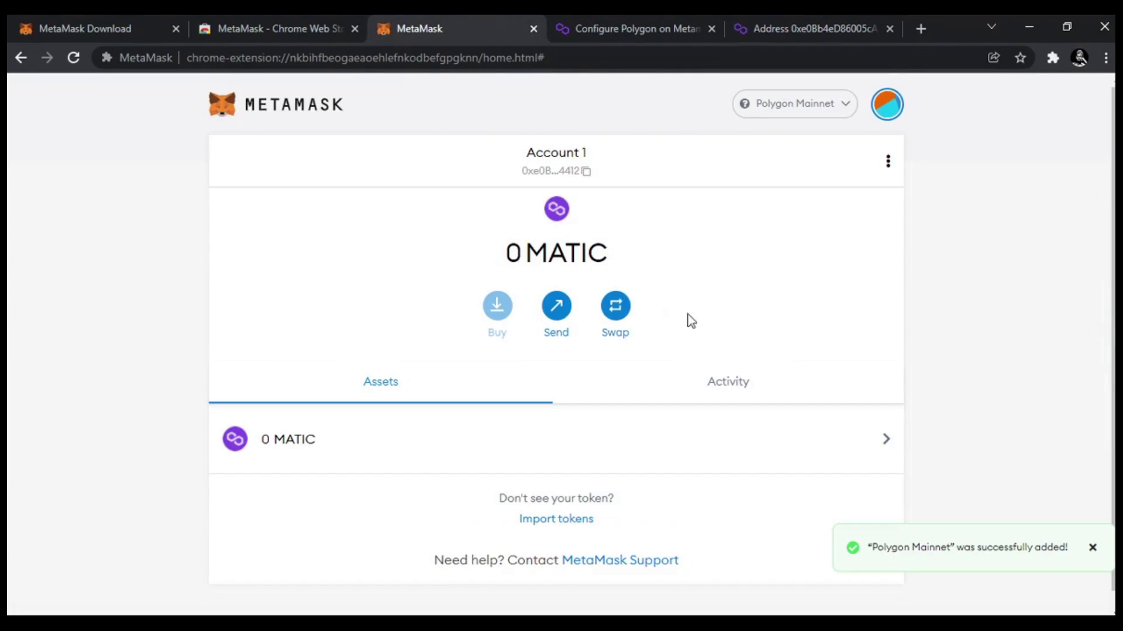
pyautogui.click(770, 21)
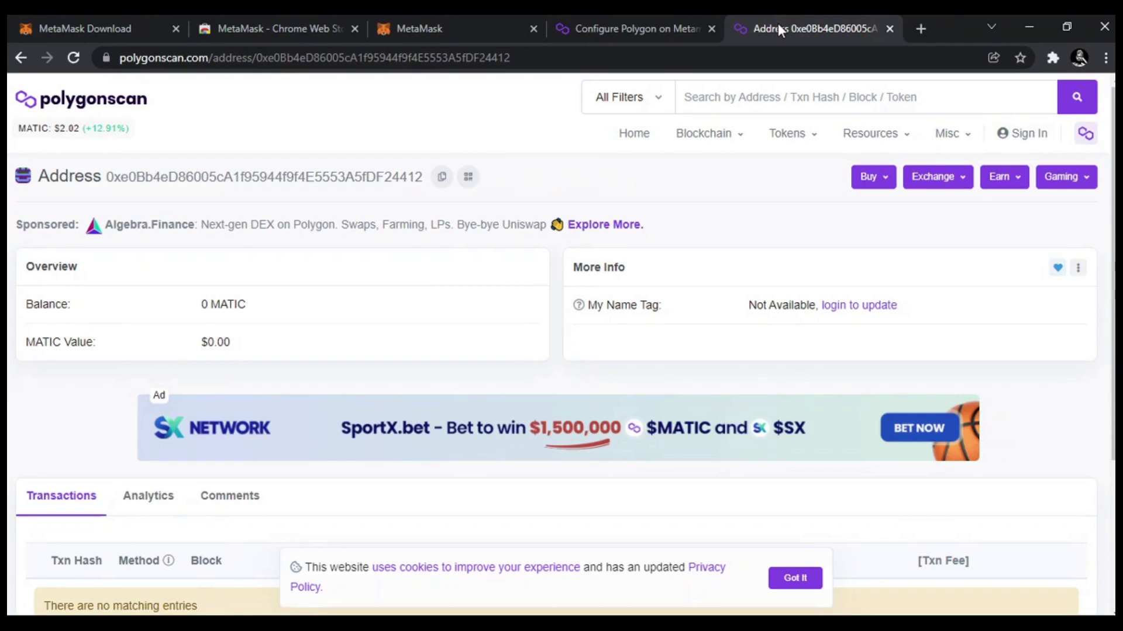